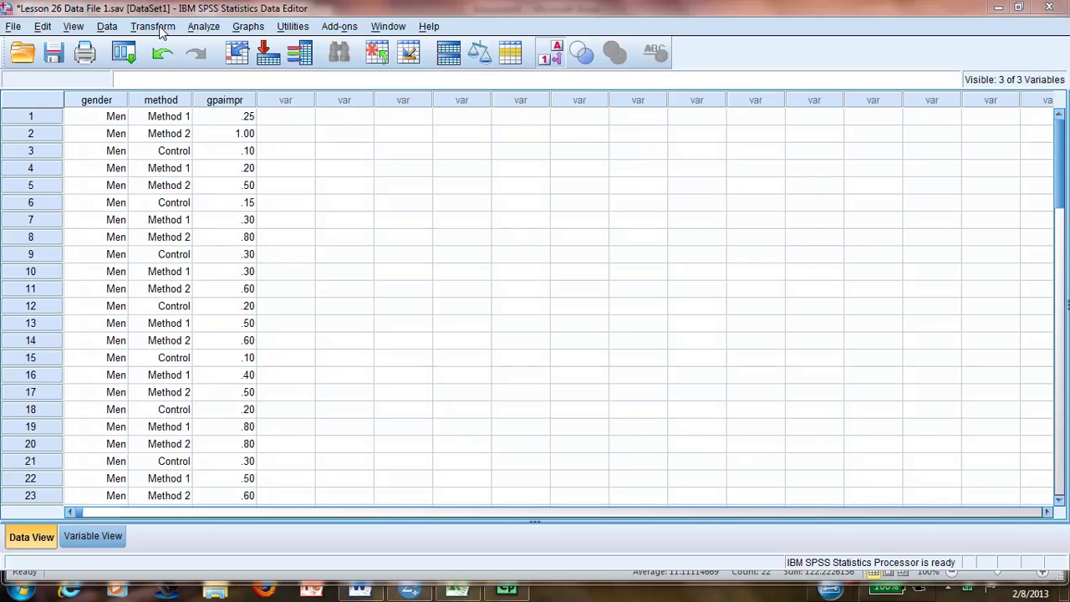
# - Run Frequencies on the note-taking method variable with mean and standard deviation statistics
pyautogui.click(204, 28)
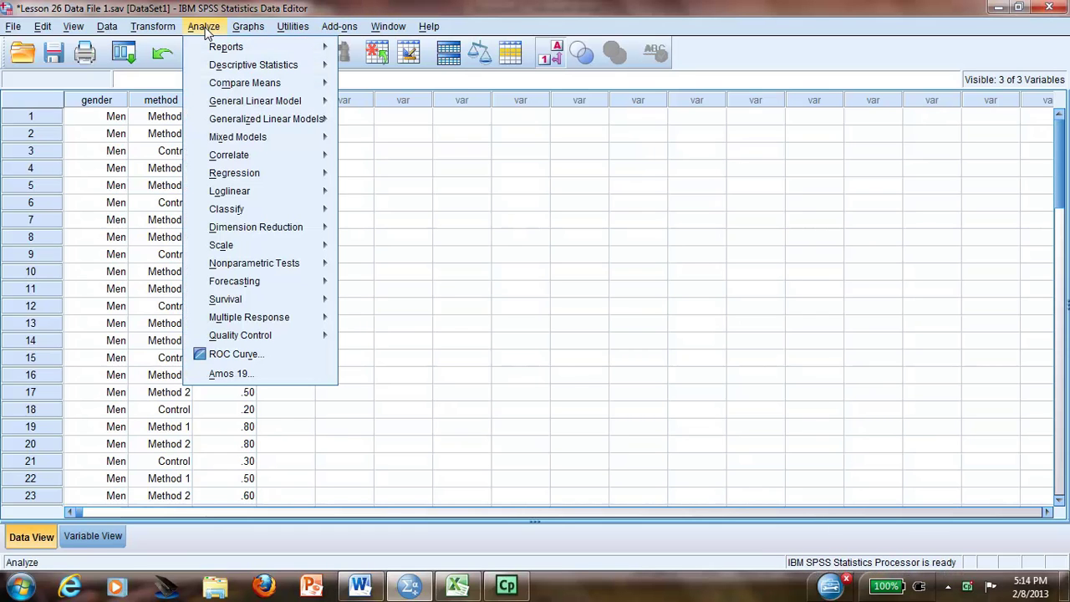
pyautogui.moveTo(253, 65)
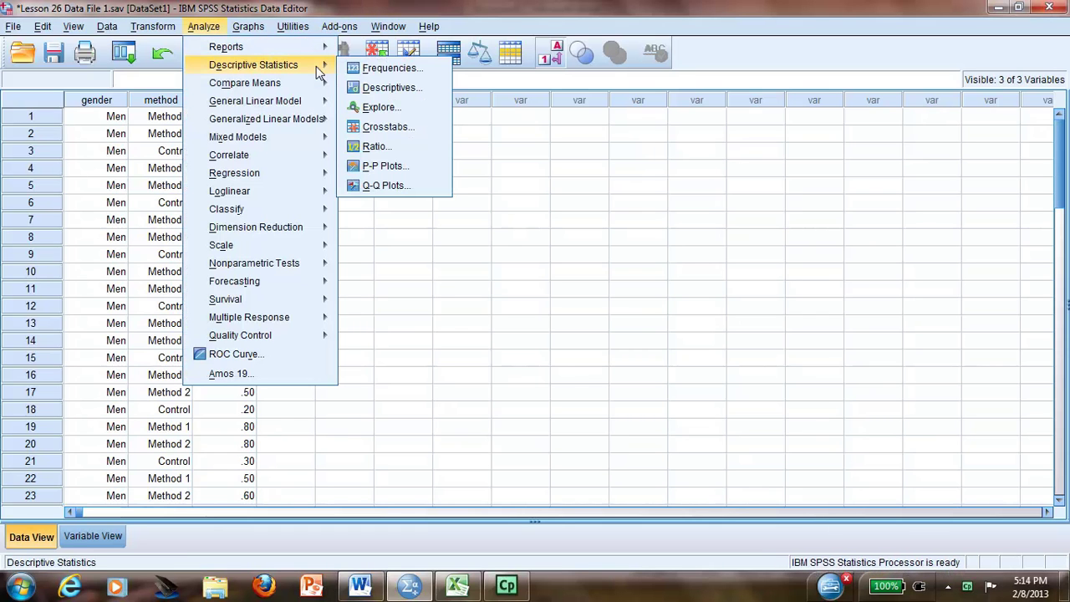
pyautogui.click(357, 68)
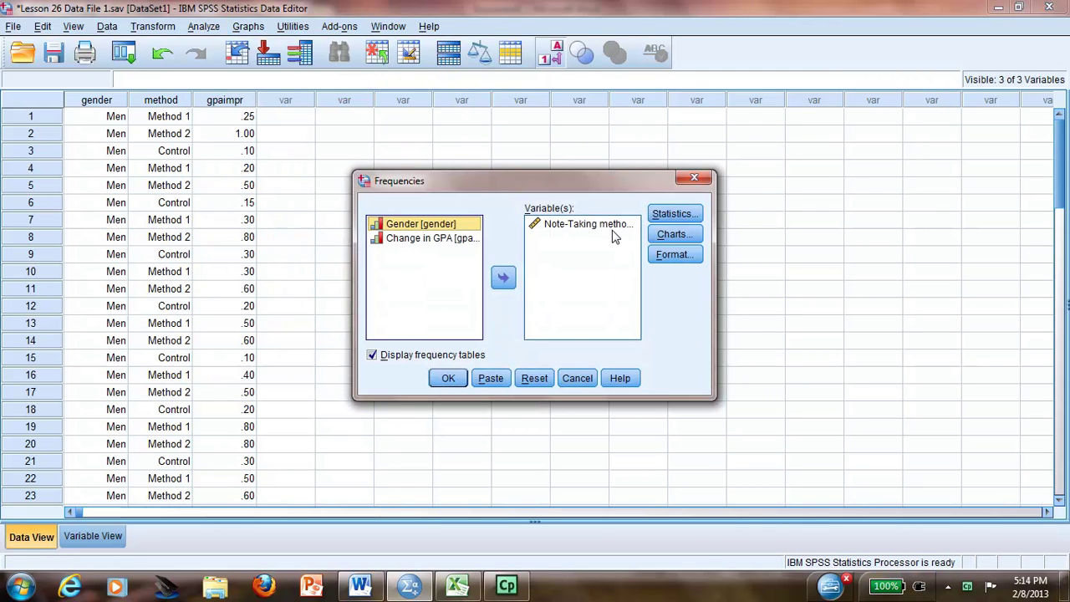
pyautogui.click(661, 216)
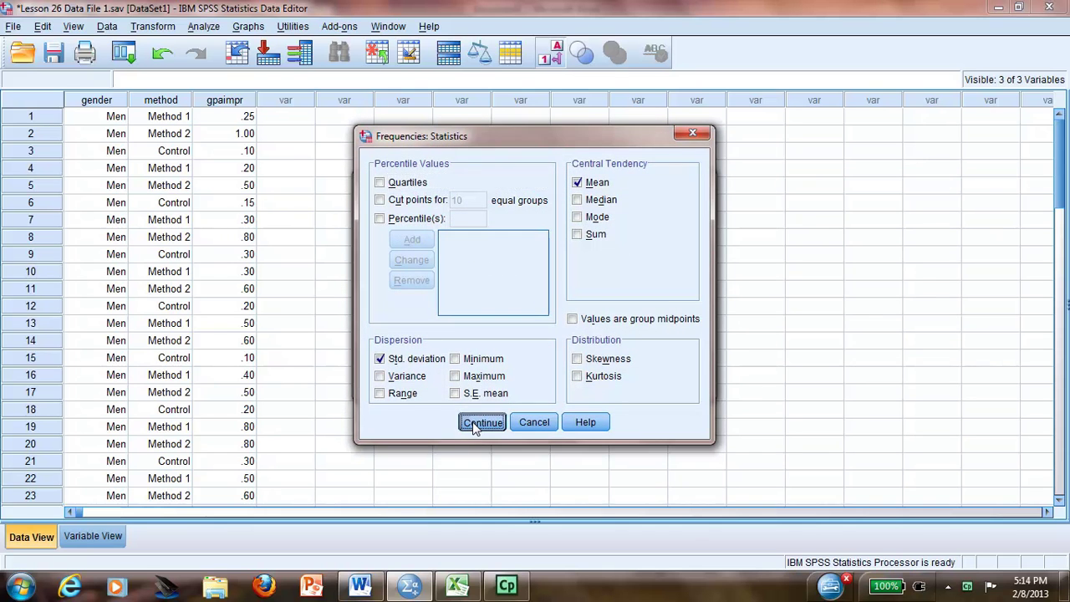
pyautogui.click(482, 423)
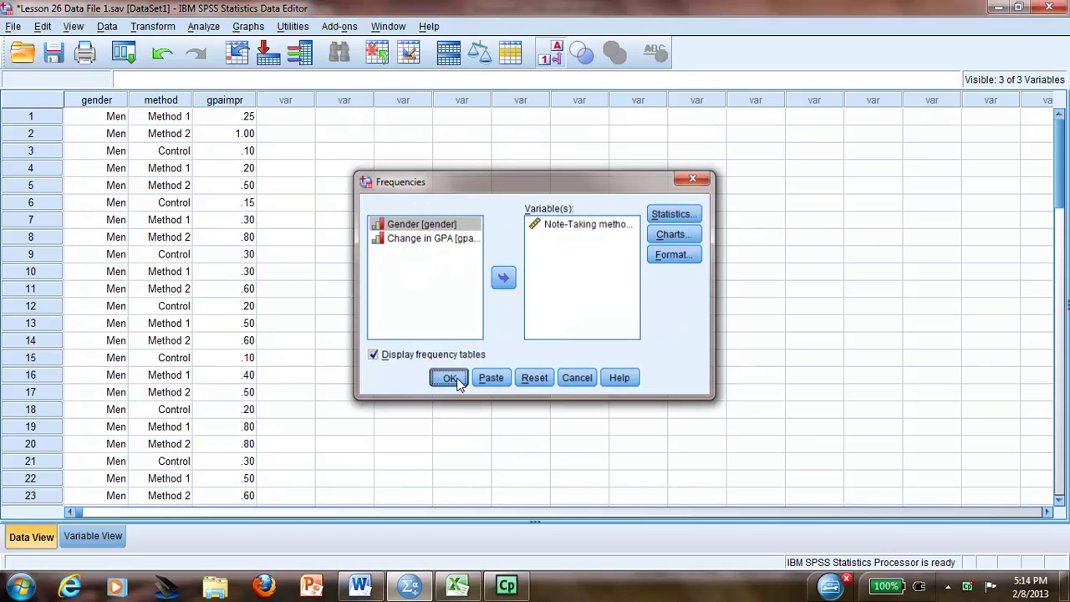
pyautogui.click(452, 379)
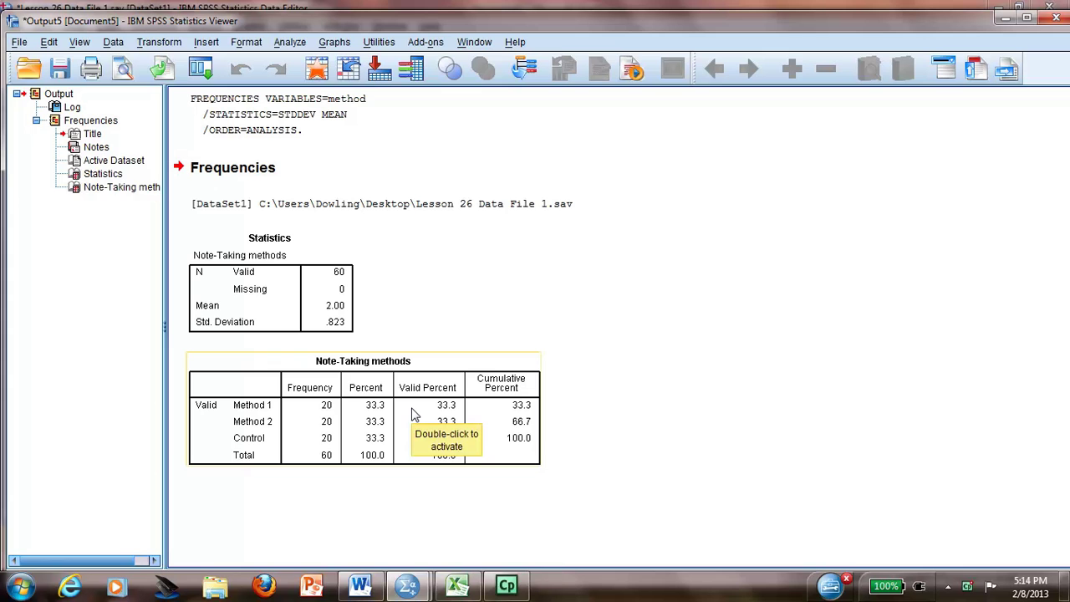
# - Activate the Note-Taking methods table for in-viewer editing and bring up its context menu
pyautogui.rightClick(411, 414)
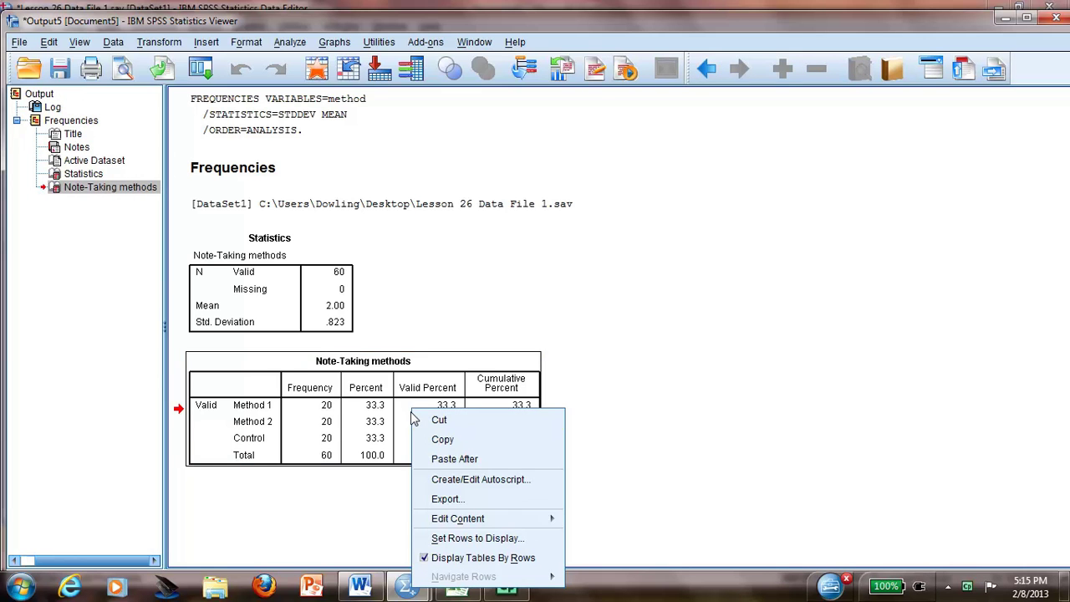
pyautogui.moveTo(458, 518)
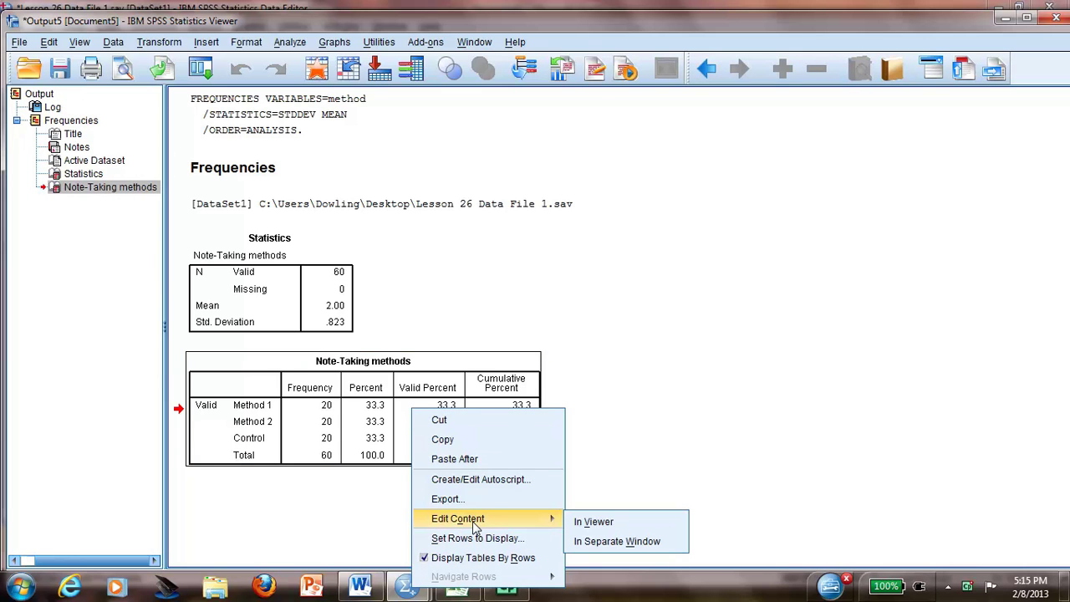
pyautogui.click(583, 522)
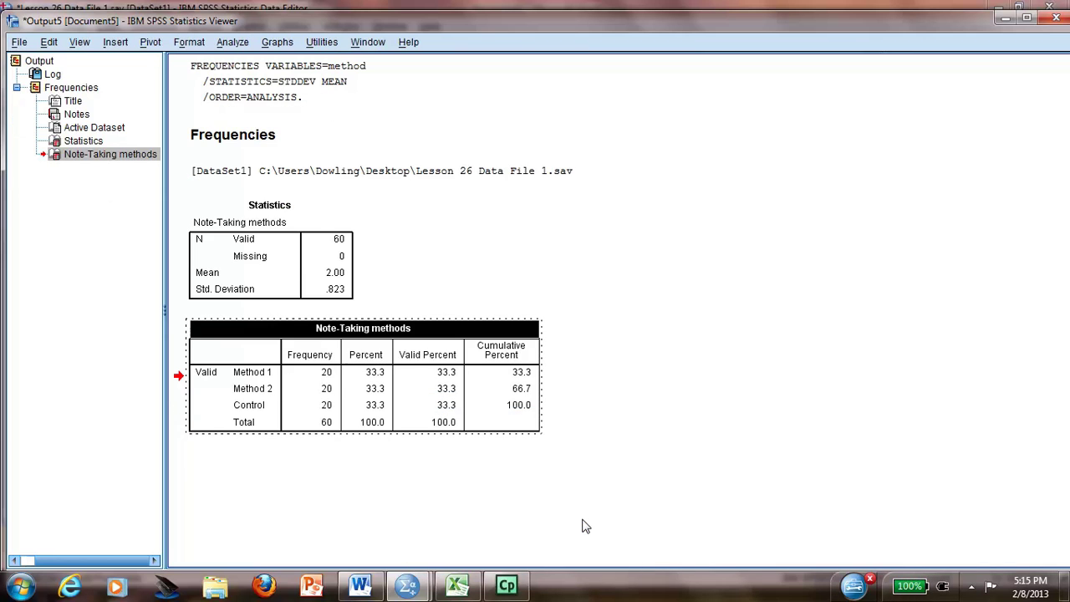
pyautogui.rightClick(400, 373)
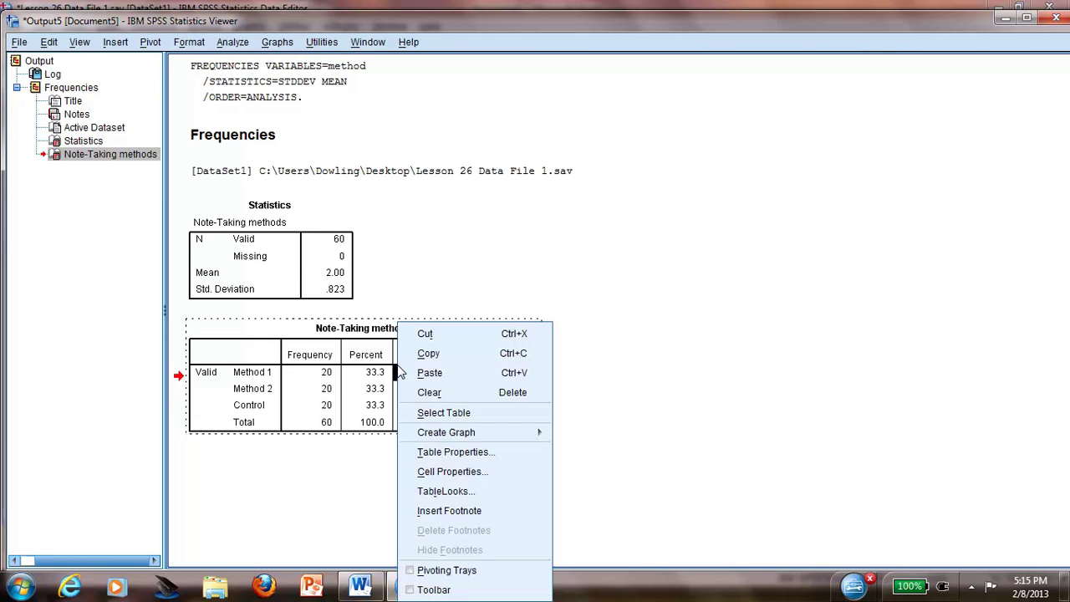
# - Choose the CompactAcademicTimesRoman TableLook and begin editing its properties
pyautogui.click(435, 494)
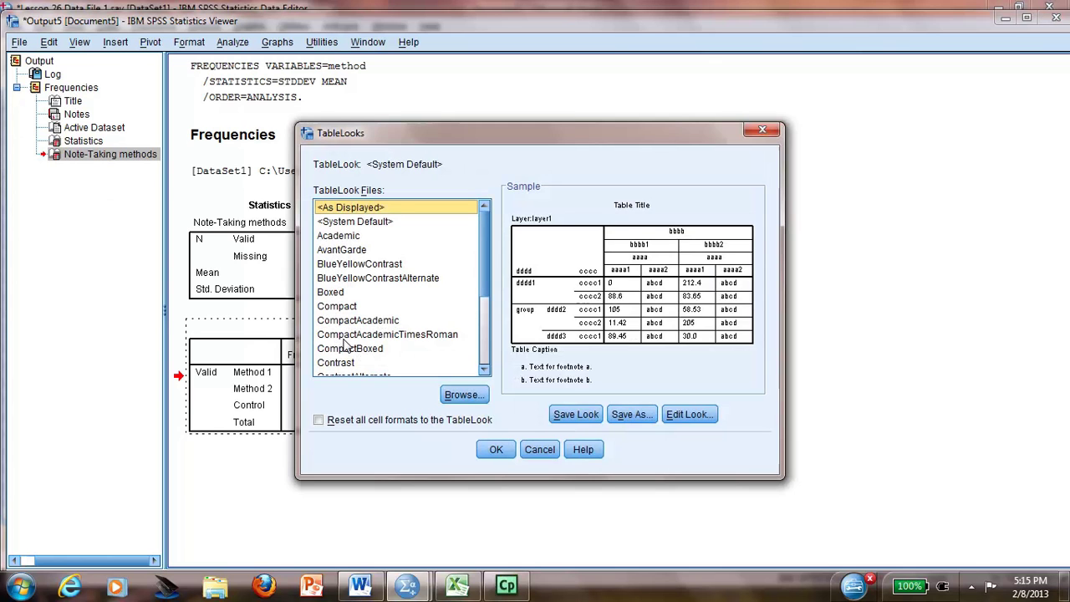
pyautogui.click(417, 337)
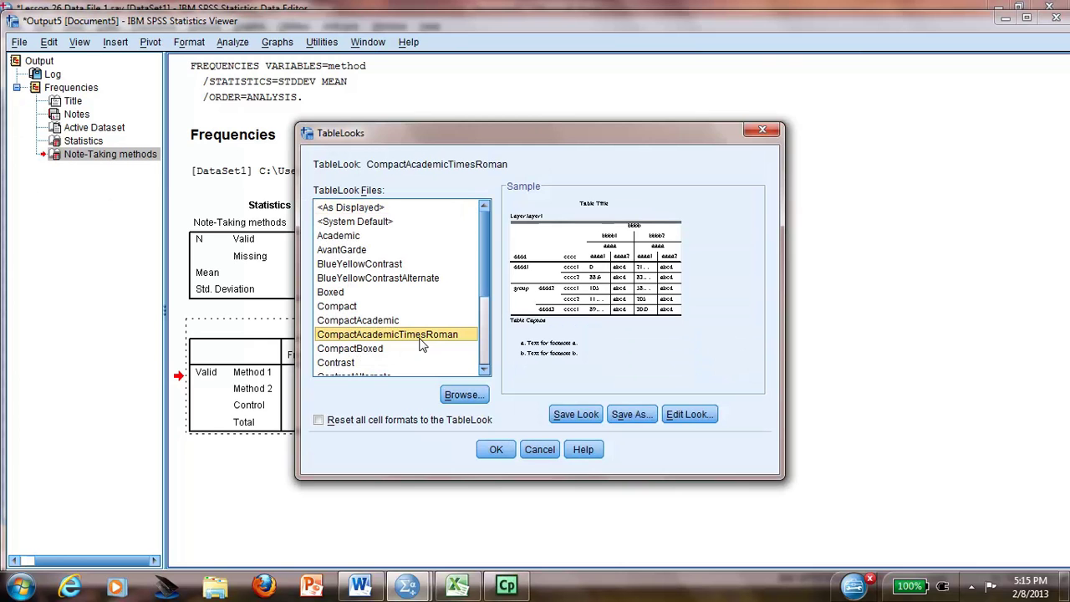
pyautogui.click(699, 414)
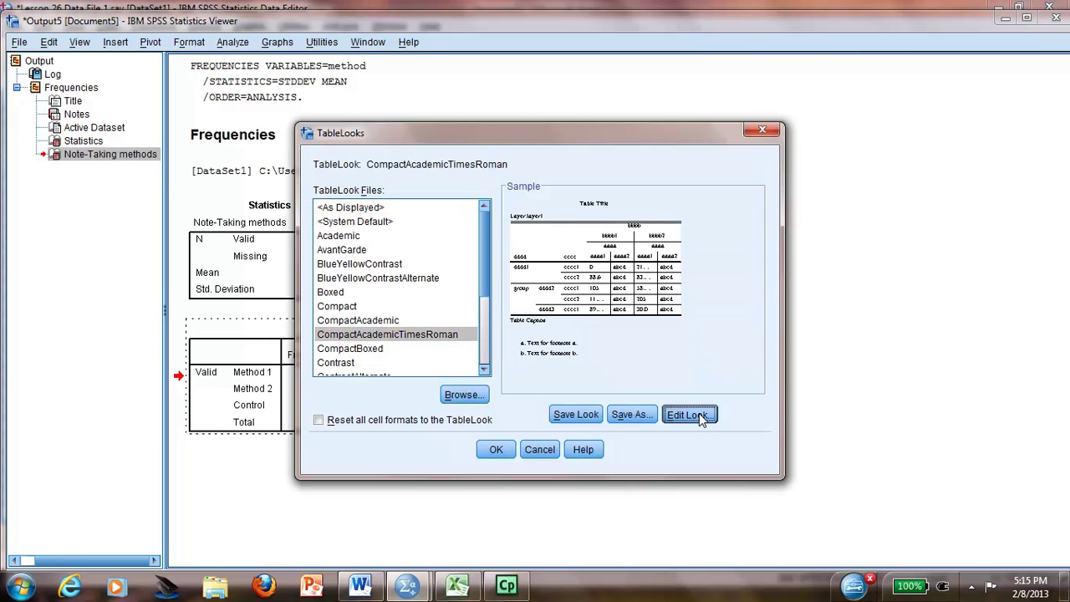
# - Set the Data and Row Labels cell areas to 12-point font
pyautogui.click(399, 144)
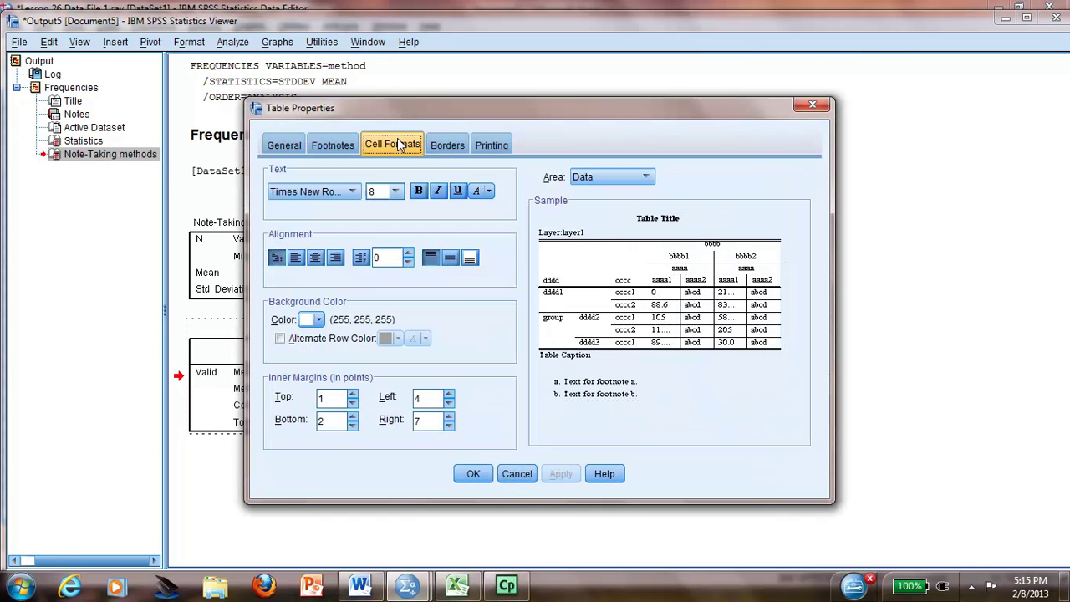
pyautogui.click(397, 193)
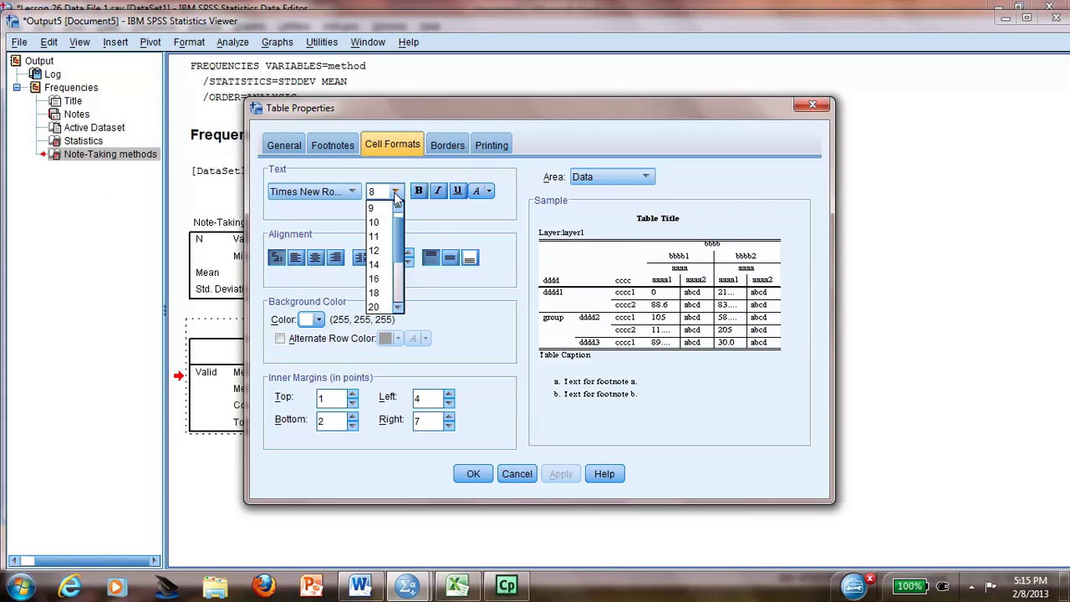
pyautogui.click(374, 250)
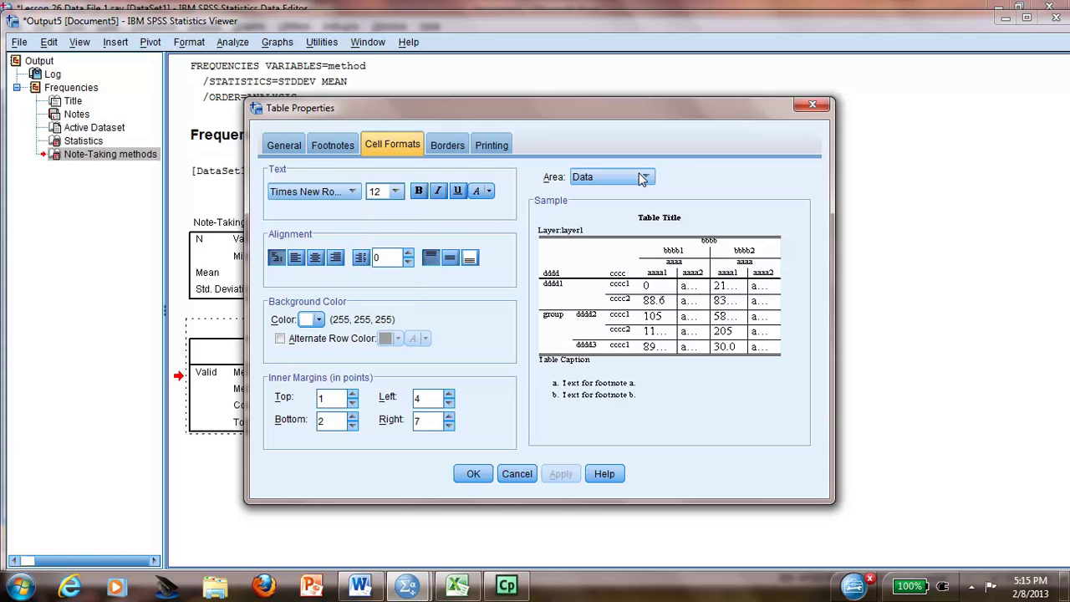
pyautogui.click(618, 295)
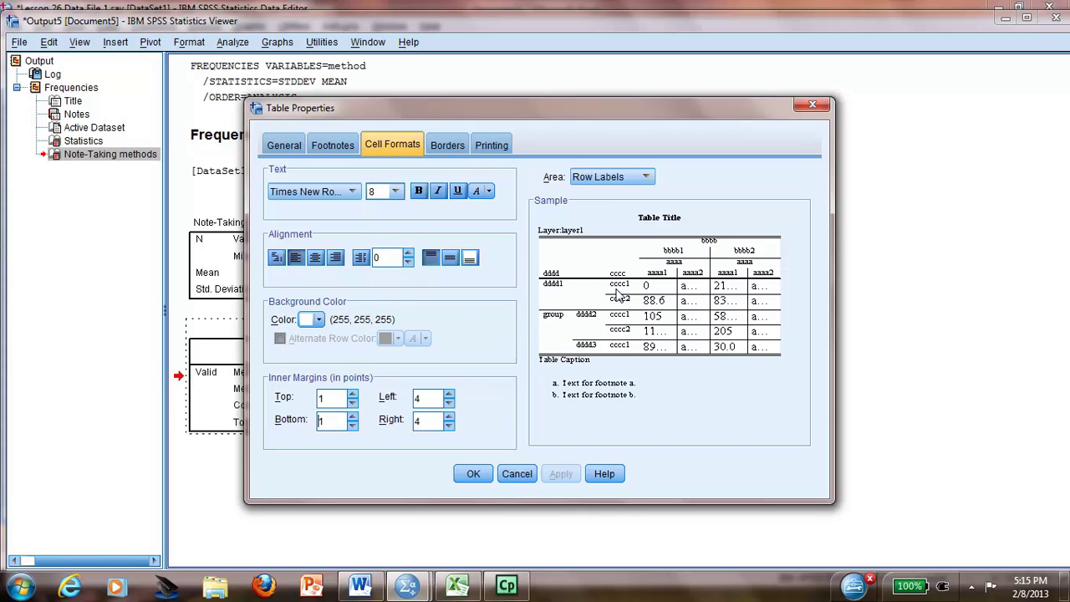
pyautogui.click(396, 191)
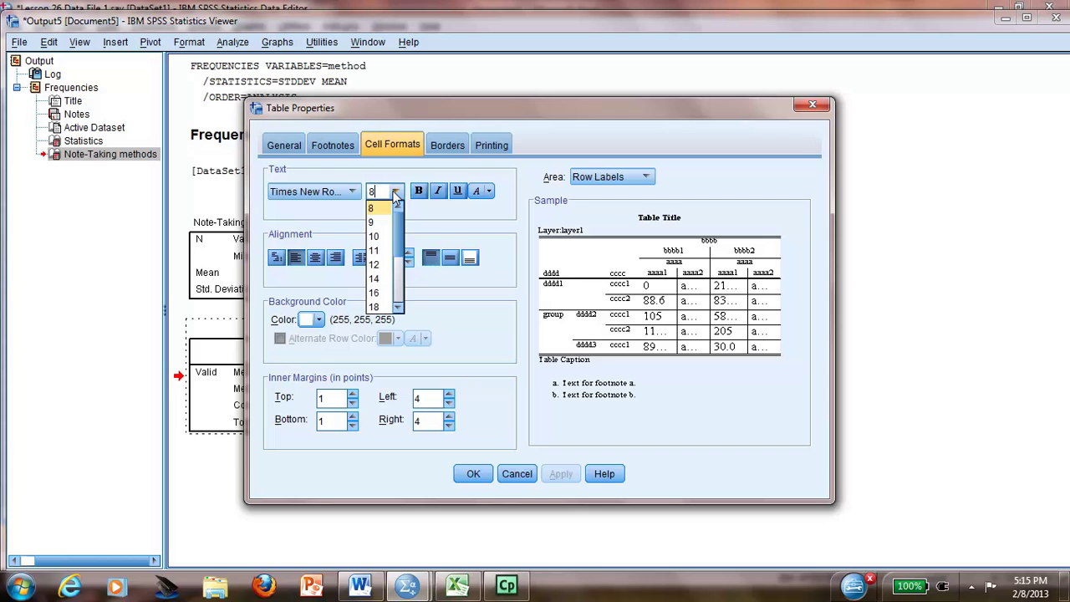
pyautogui.click(374, 264)
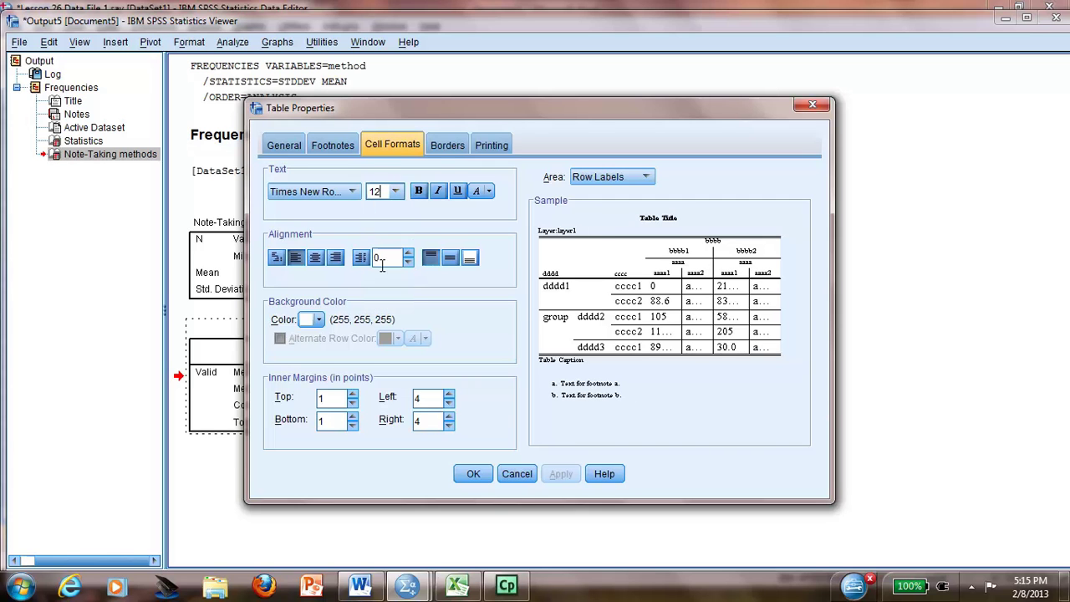
pyautogui.click(710, 315)
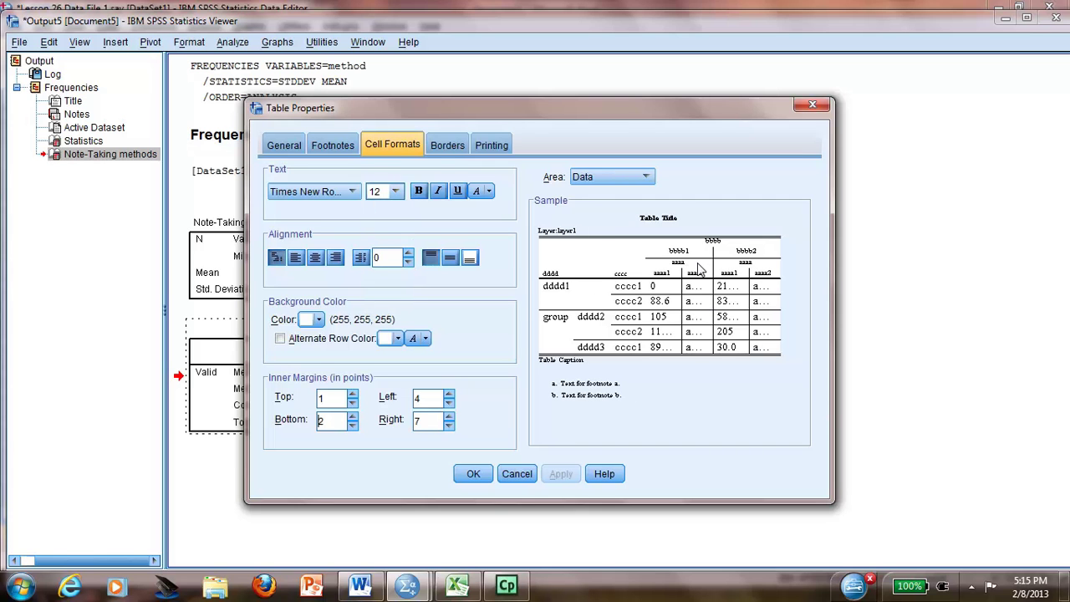
# - Make the table title 12-point, non-bold italic, and left-aligned
pyautogui.click(655, 217)
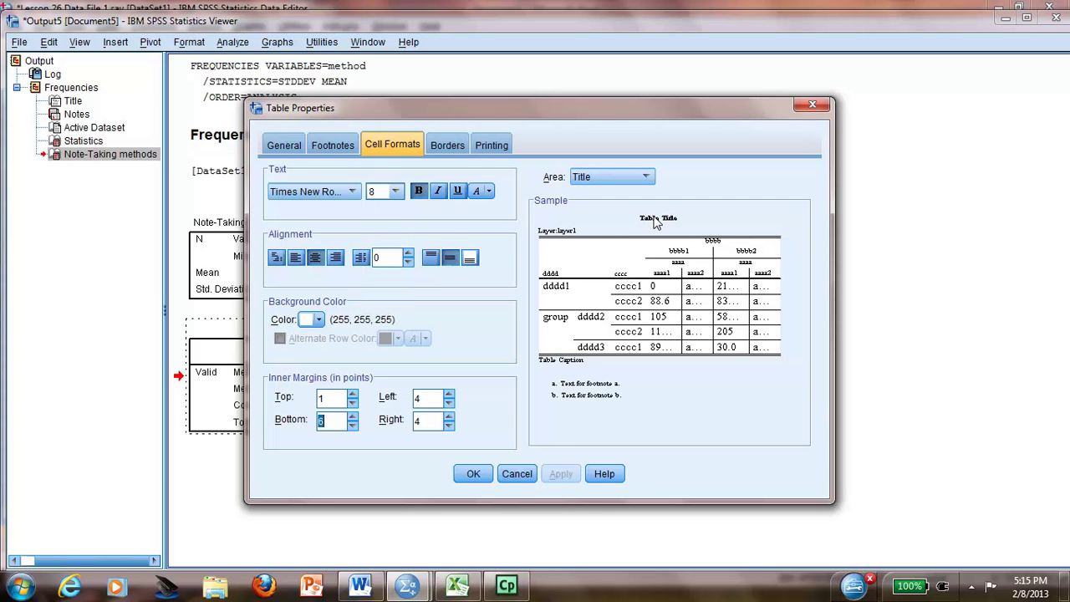
pyautogui.click(396, 193)
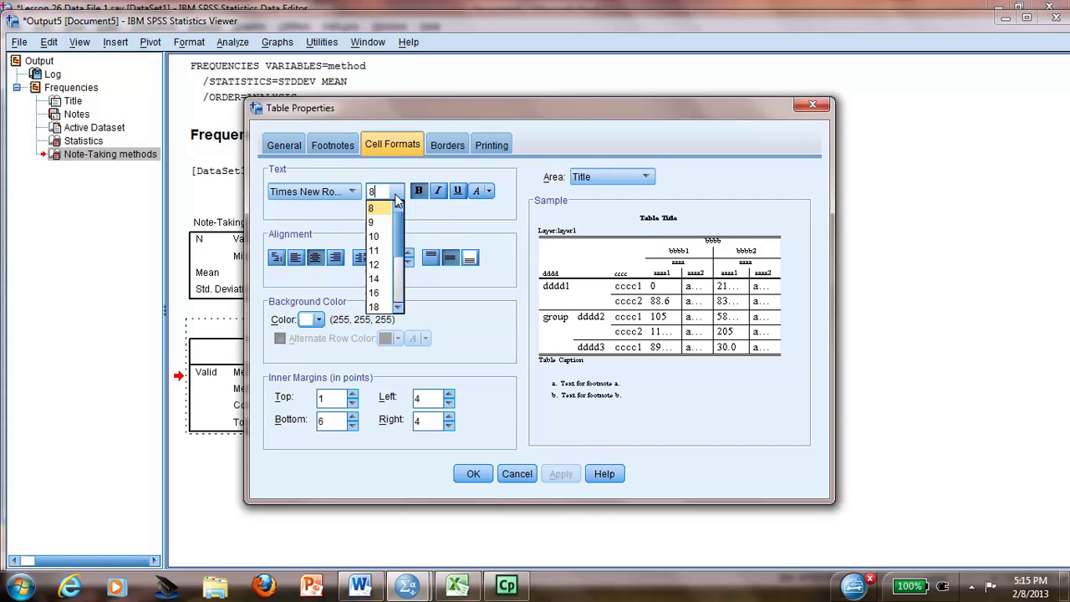
pyautogui.click(377, 264)
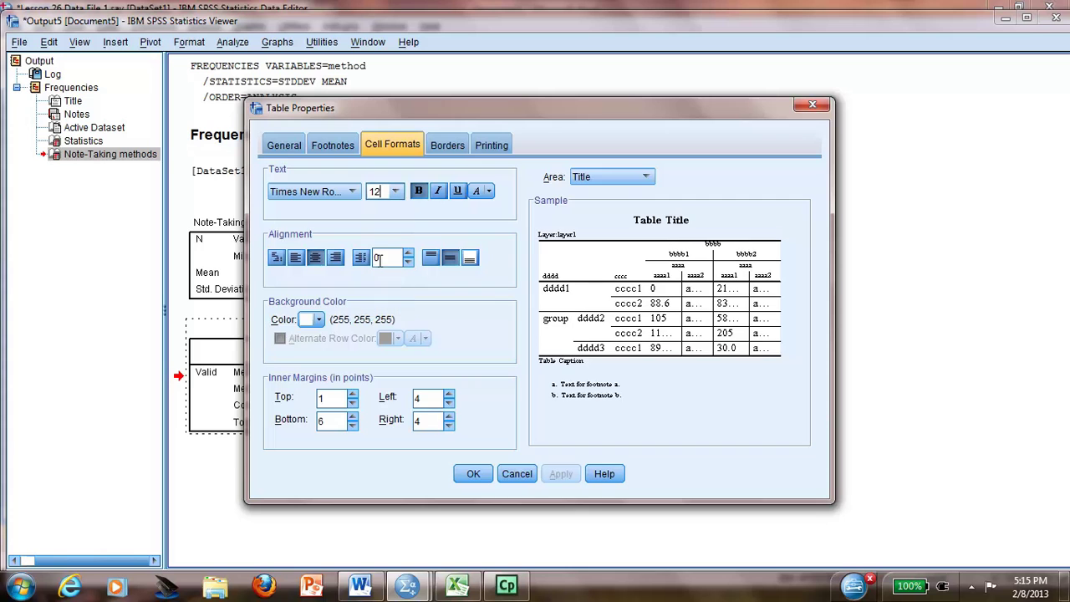
pyautogui.click(419, 191)
pyautogui.click(438, 191)
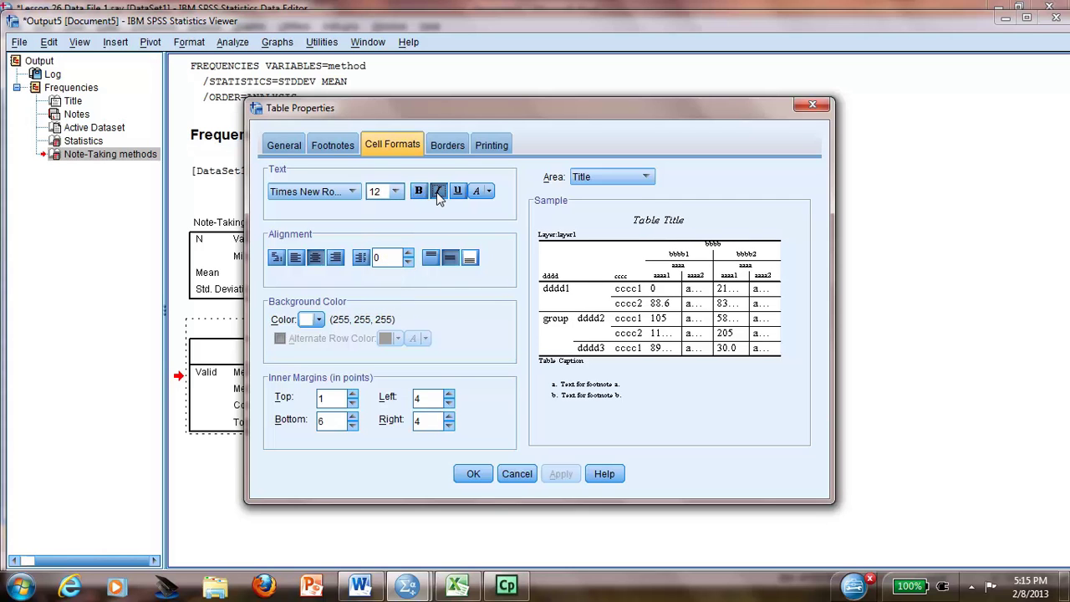
pyautogui.click(297, 258)
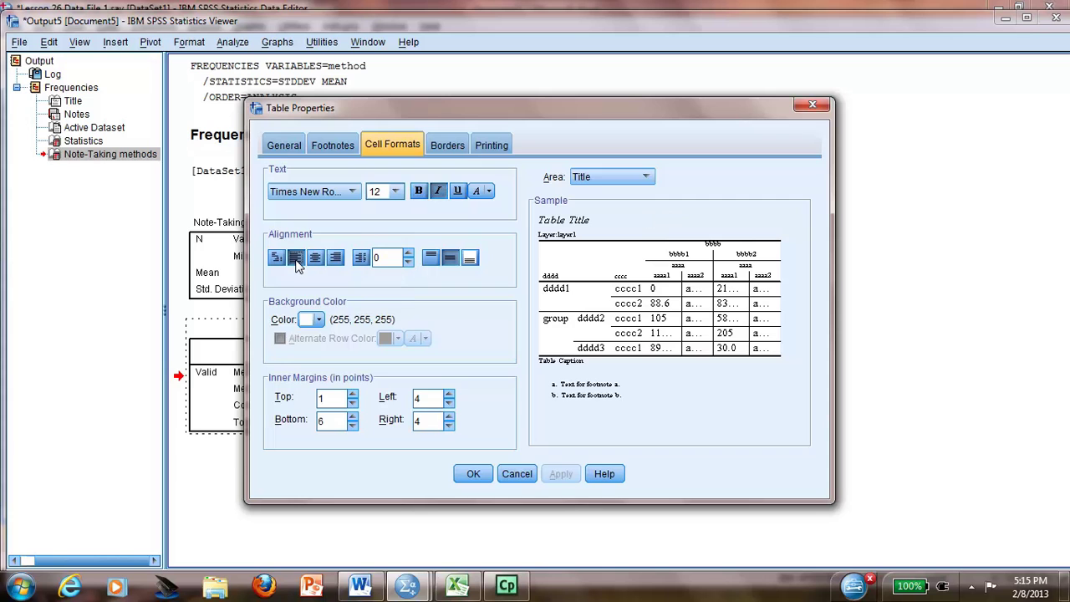
# - Make the layer labels and column labels 12-point italic
pyautogui.click(550, 237)
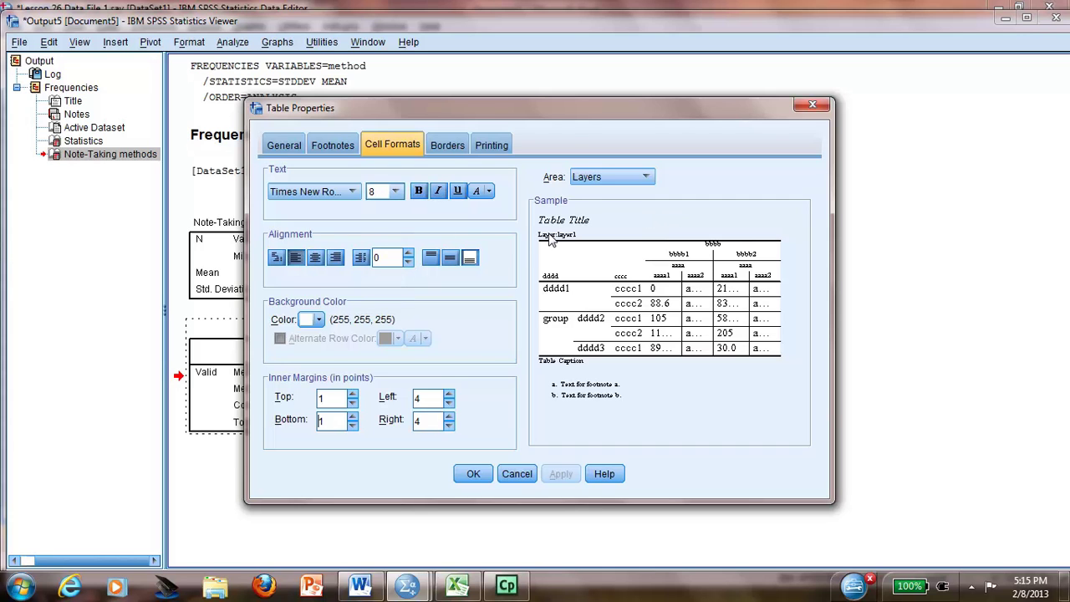
pyautogui.click(395, 192)
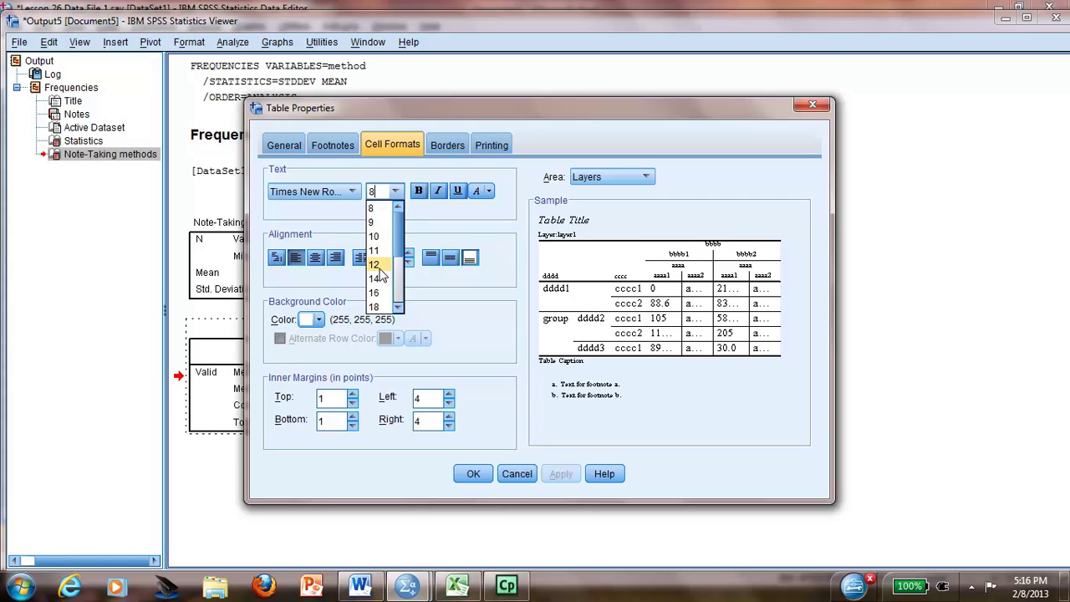
pyautogui.click(377, 265)
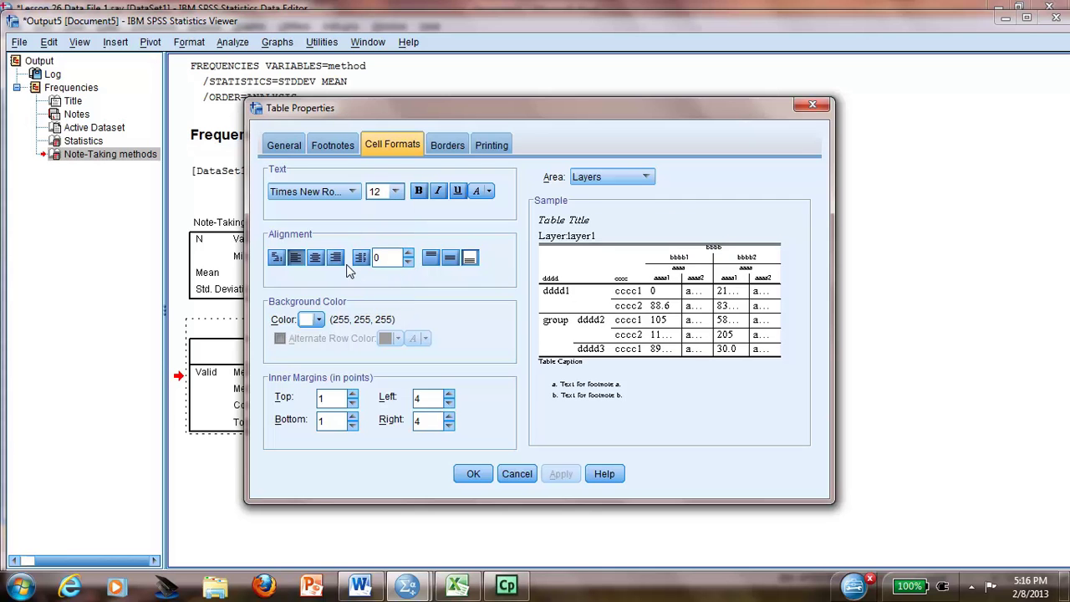
pyautogui.click(440, 192)
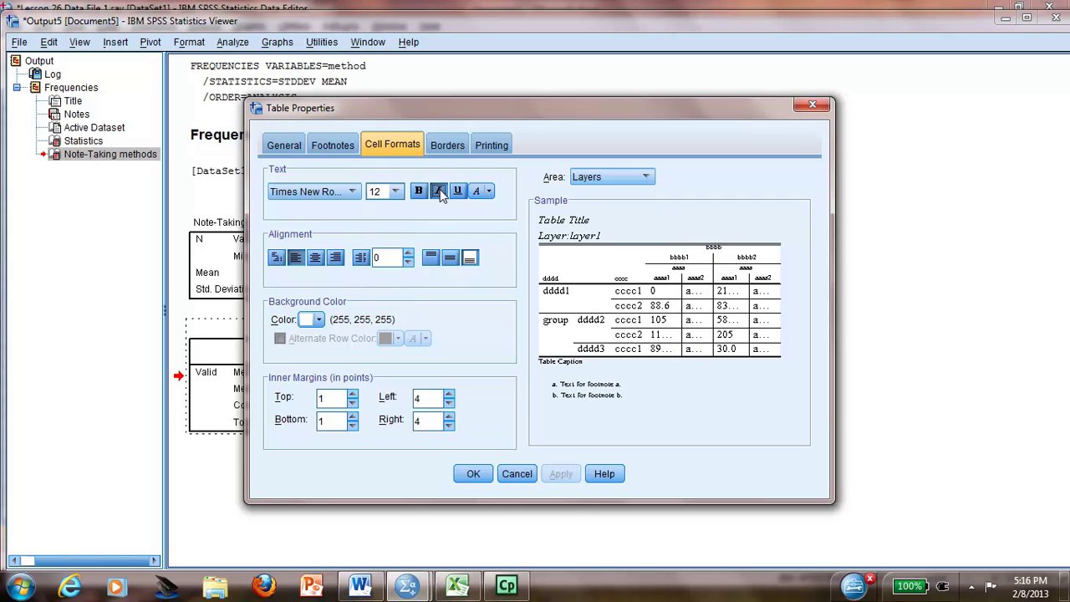
pyautogui.click(676, 283)
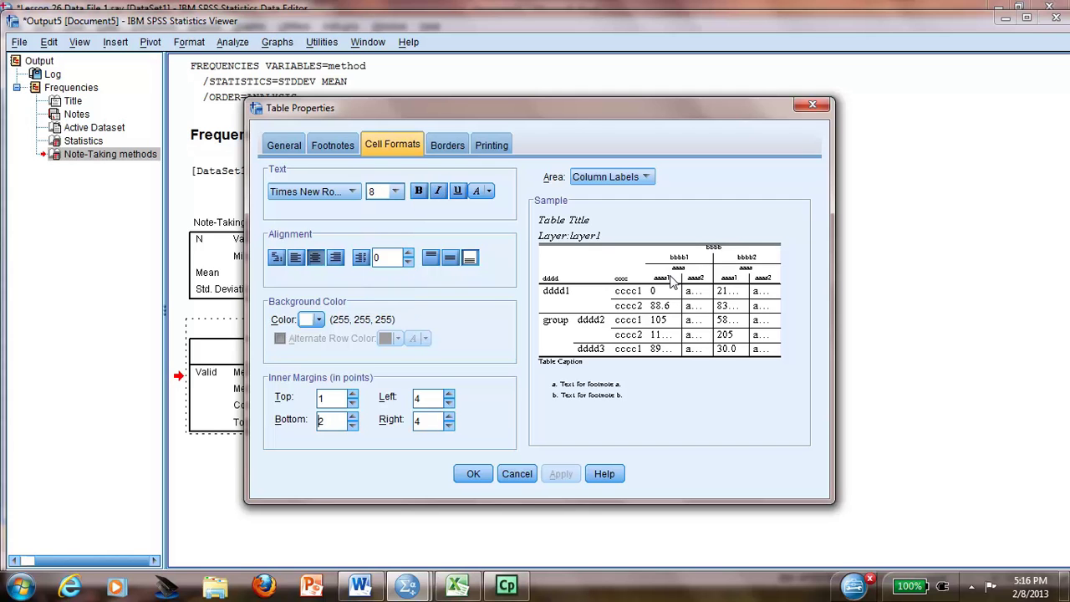
pyautogui.click(396, 192)
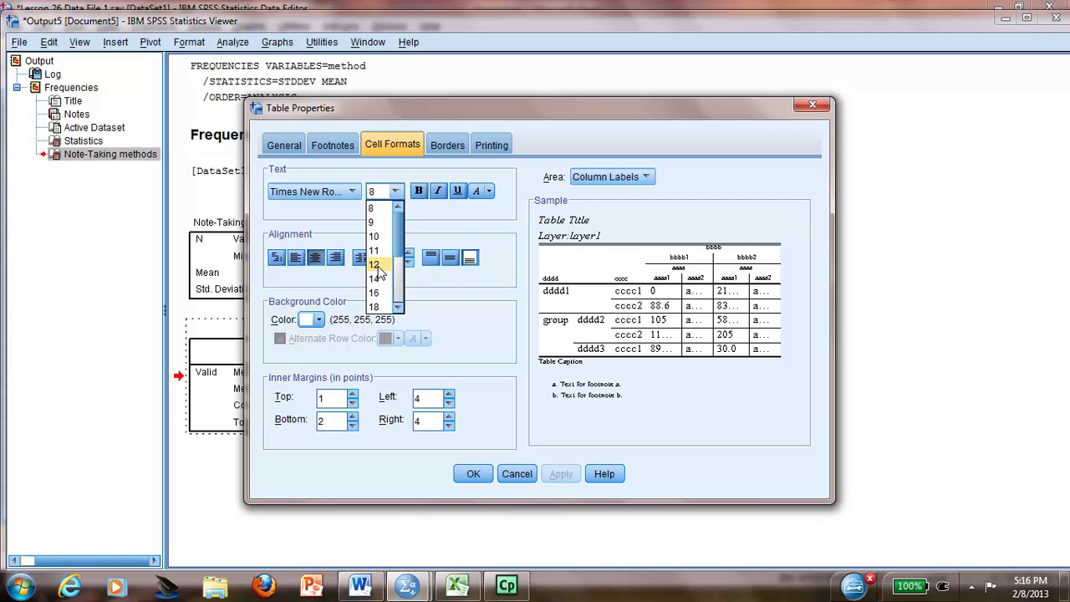
pyautogui.click(375, 265)
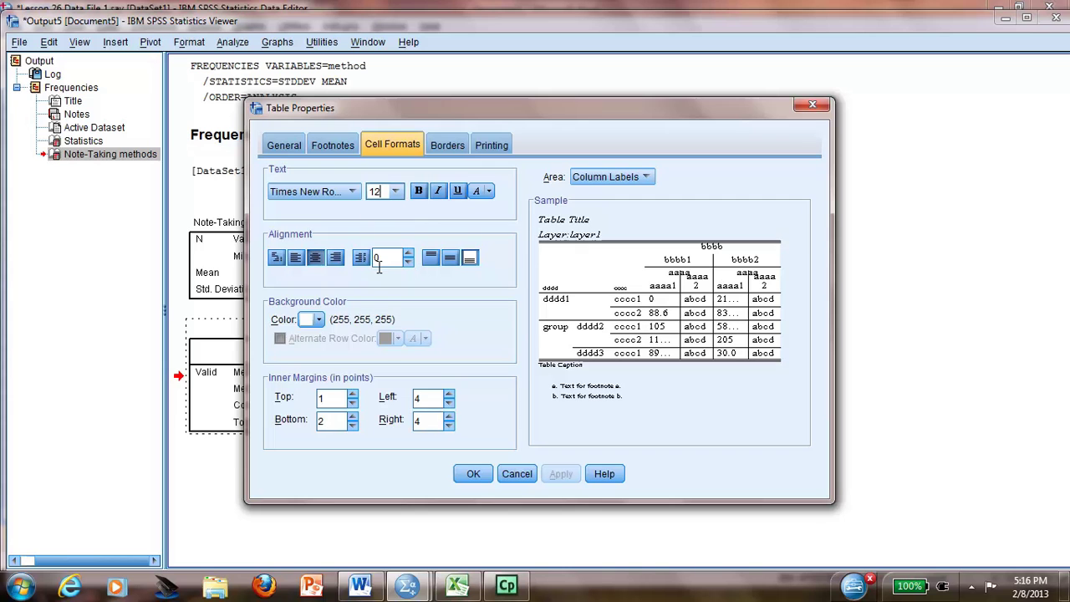
pyautogui.click(438, 191)
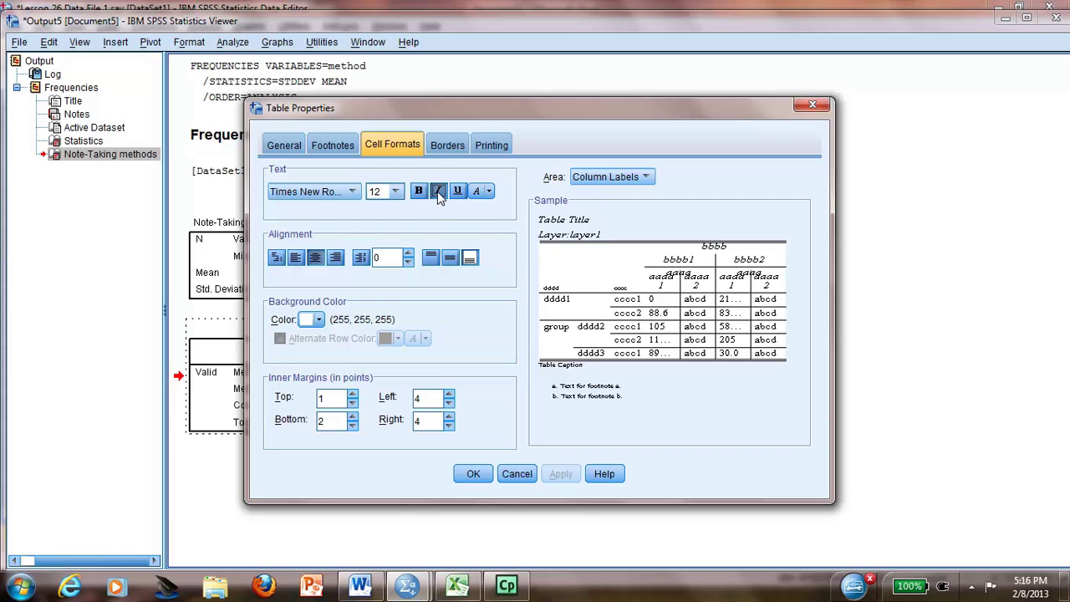
# - Give the top and bottom inner frame borders new line styles
pyautogui.click(457, 150)
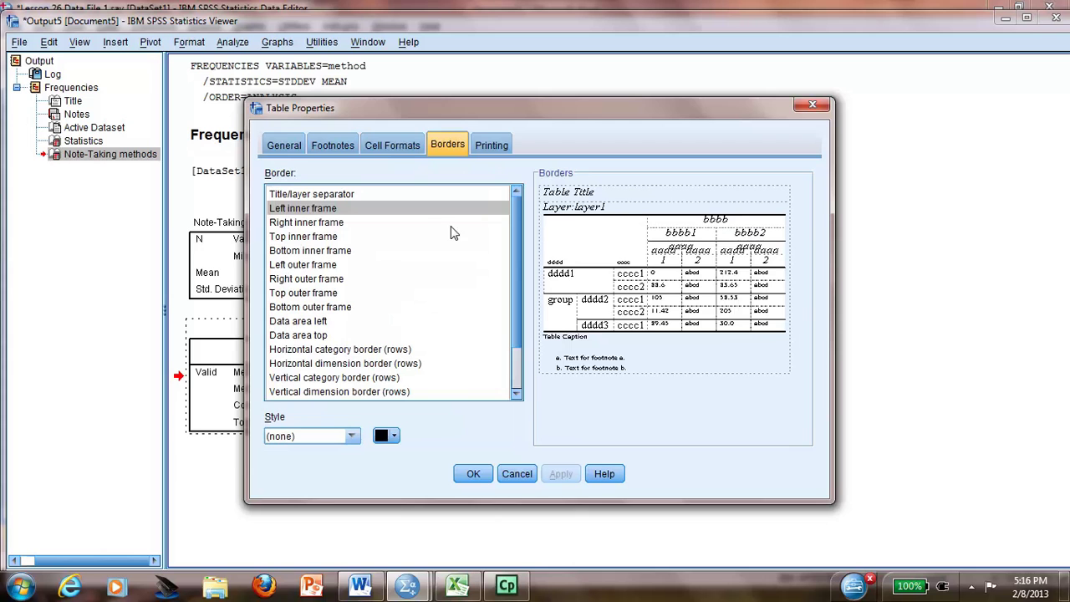
pyautogui.click(326, 241)
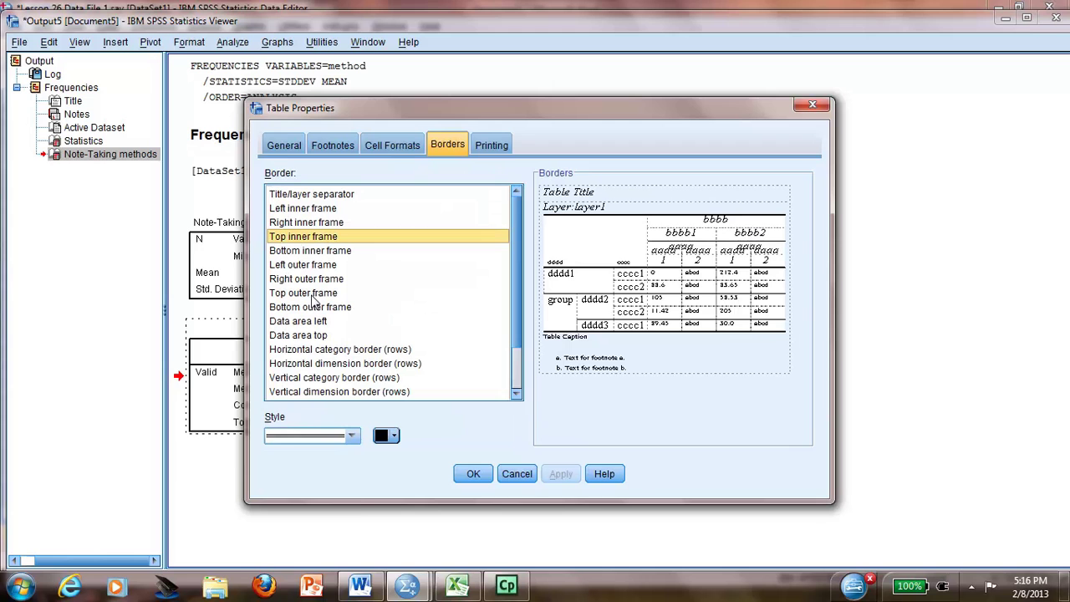
pyautogui.click(352, 438)
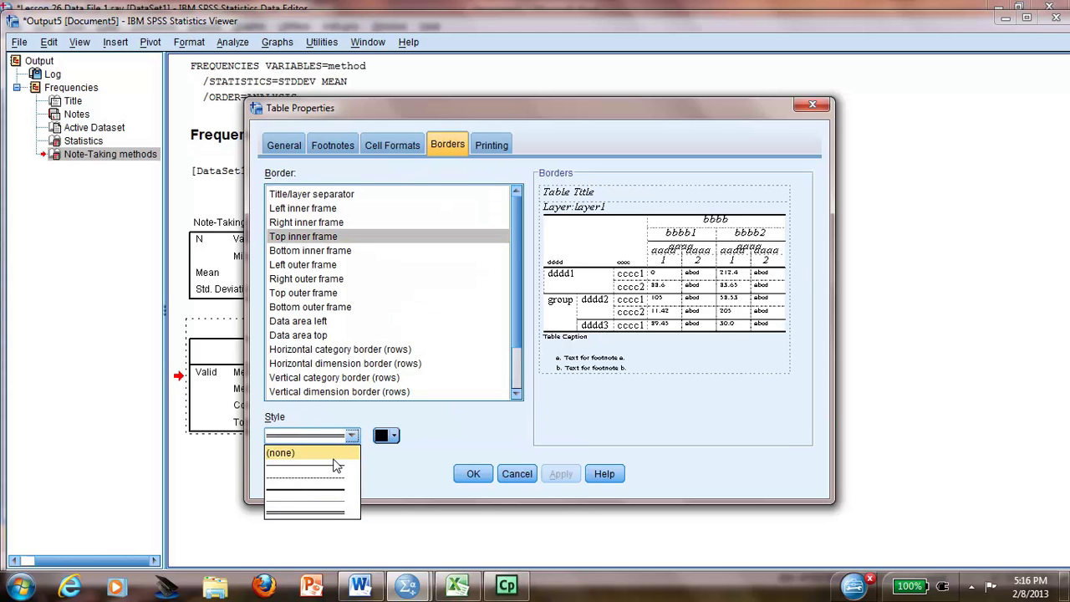
pyautogui.click(335, 470)
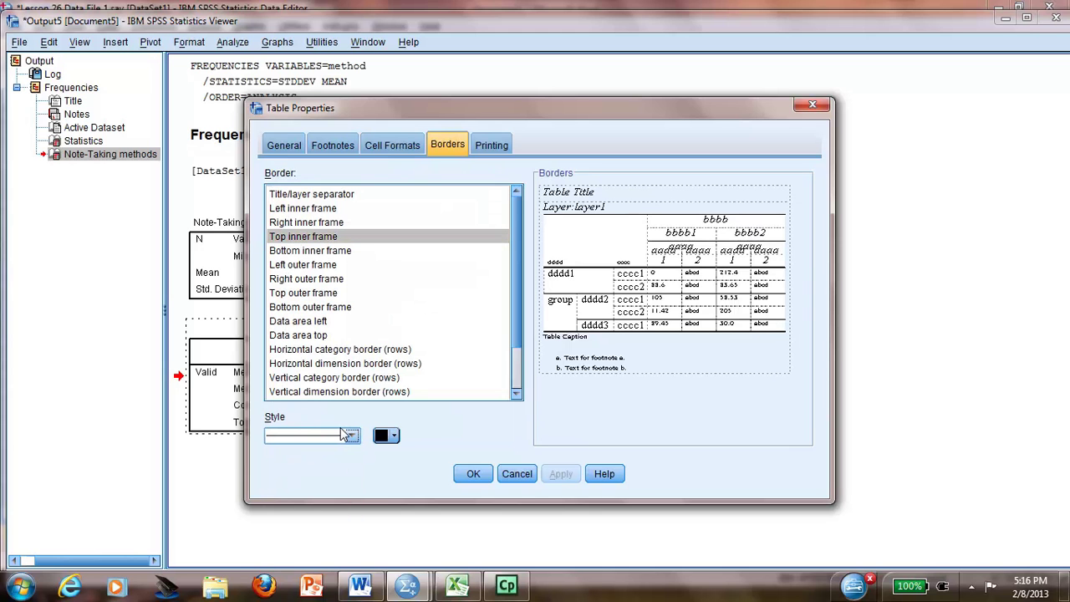
pyautogui.click(320, 251)
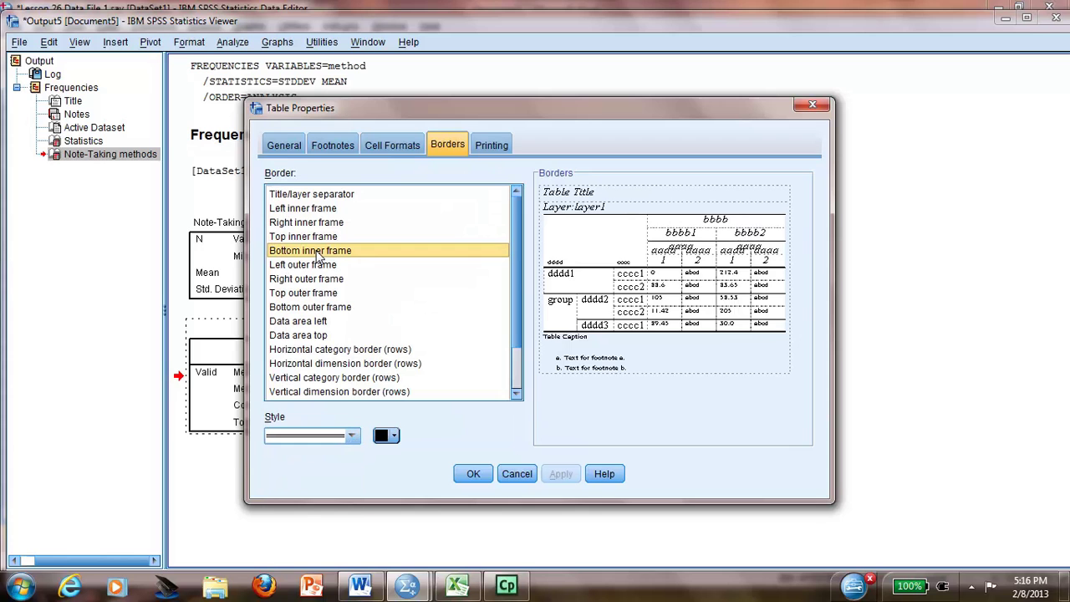
pyautogui.click(352, 438)
pyautogui.click(335, 470)
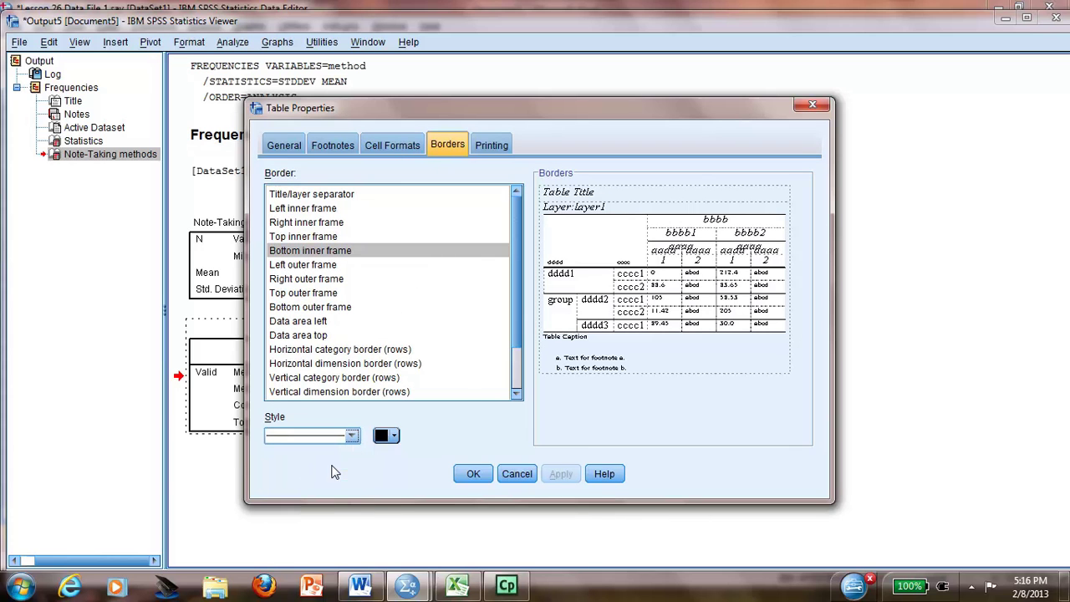
# - Set a line style for the data area top border
pyautogui.click(586, 271)
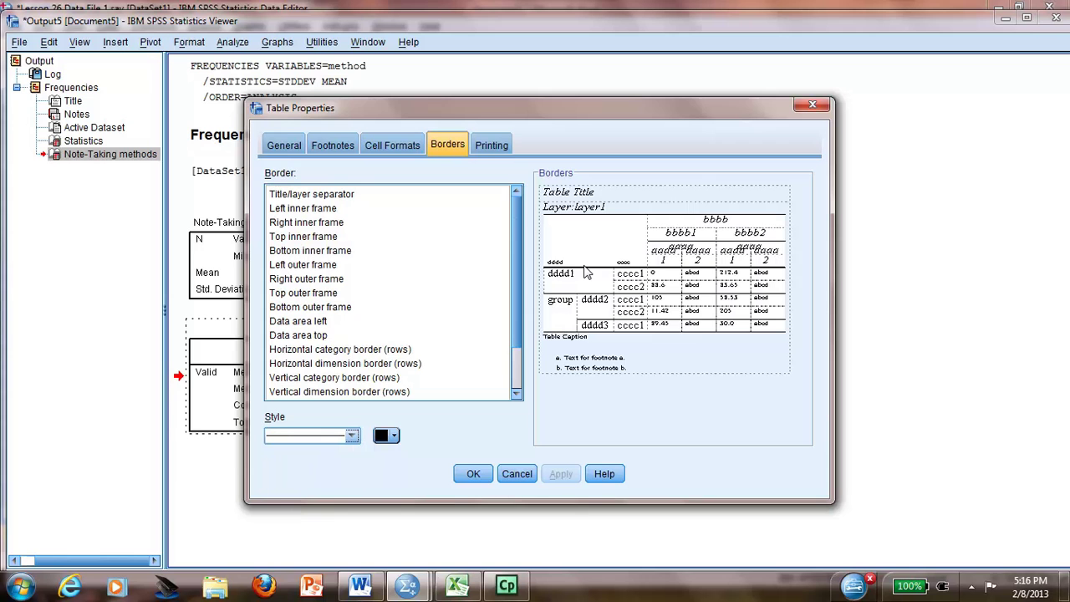
pyautogui.click(323, 336)
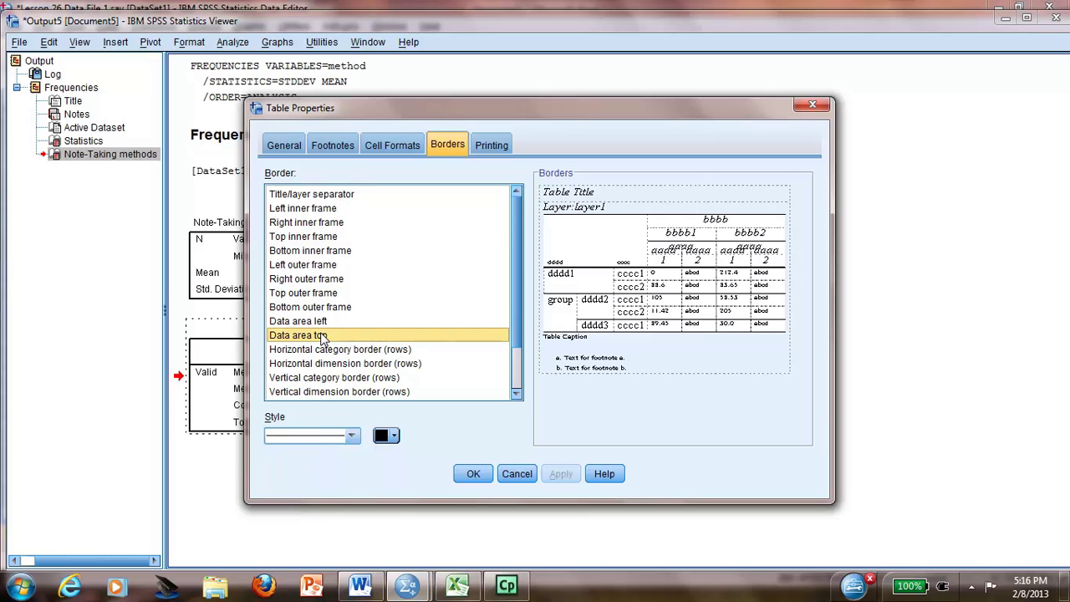
pyautogui.click(352, 437)
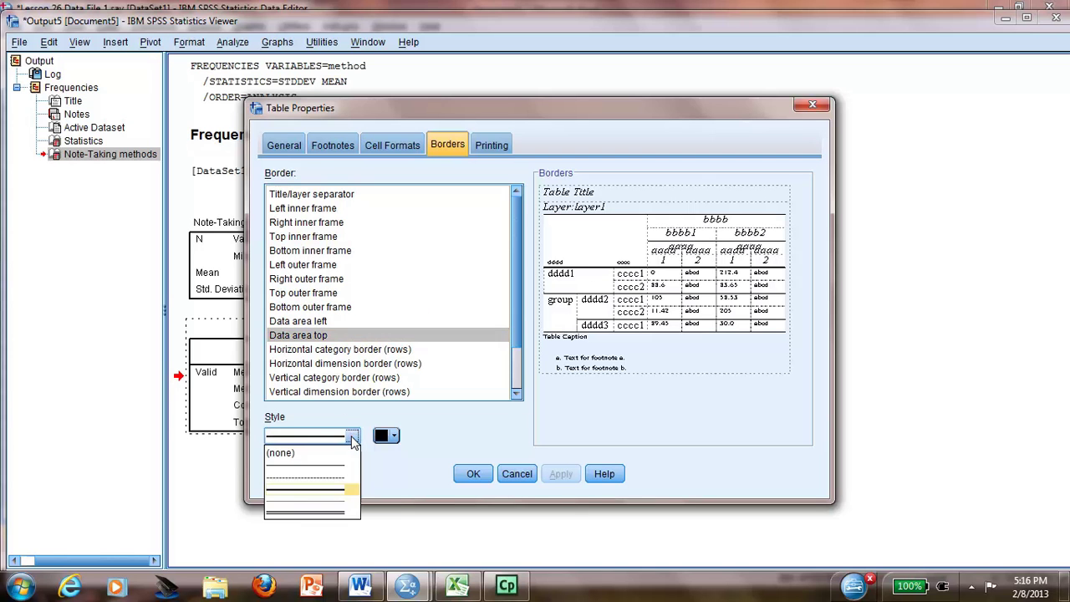
pyautogui.click(324, 469)
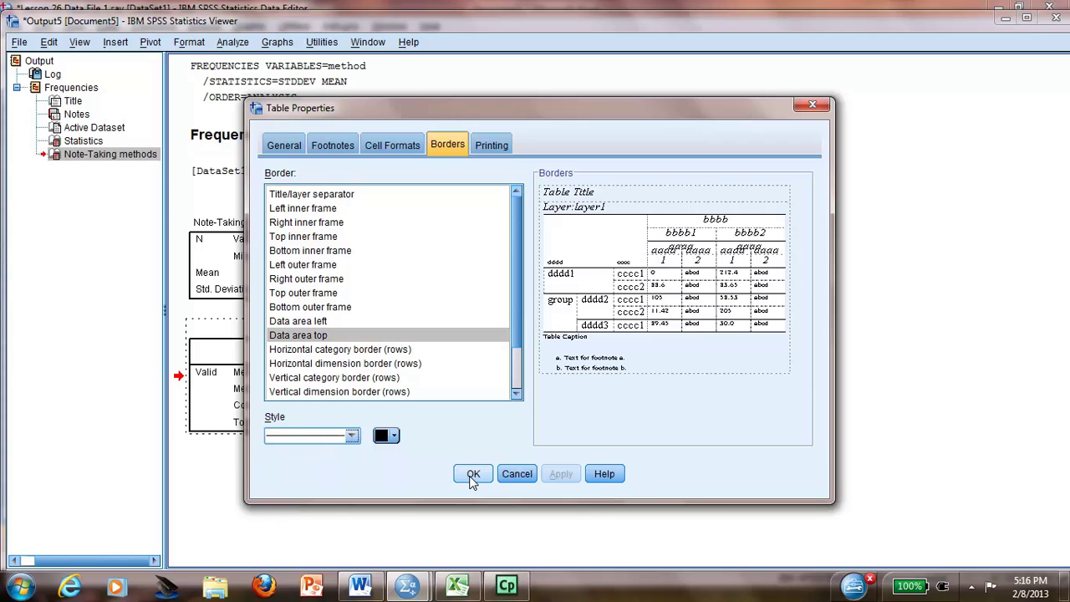
# - Accept the look edits and browse the Save As dialog to the user's home folder
pyautogui.click(473, 474)
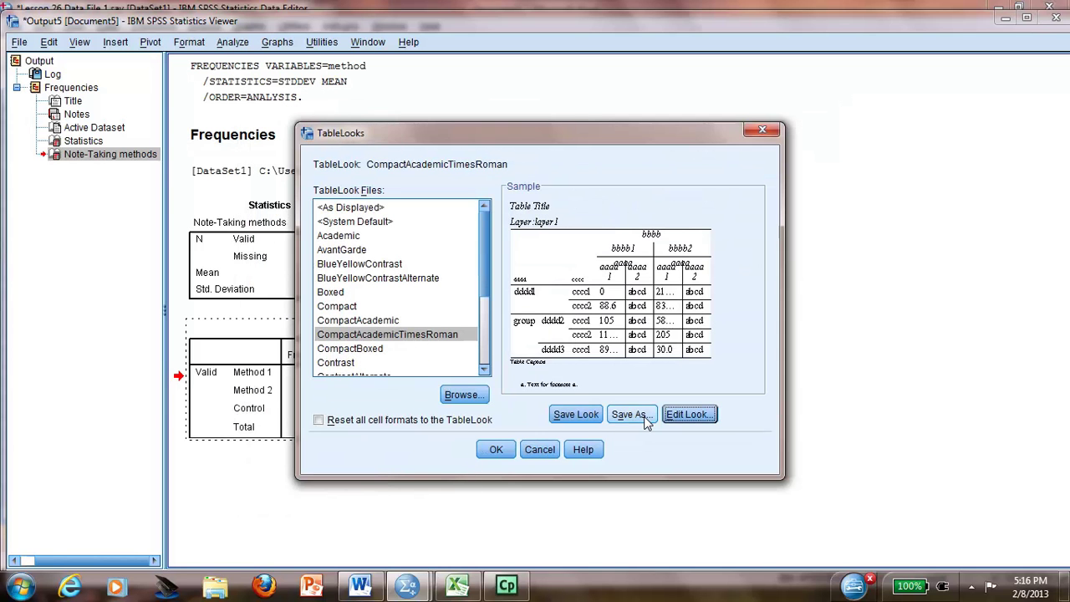
pyautogui.hotkey('shift', 'Tab')
pyautogui.hotkey('shift', 'Tab')
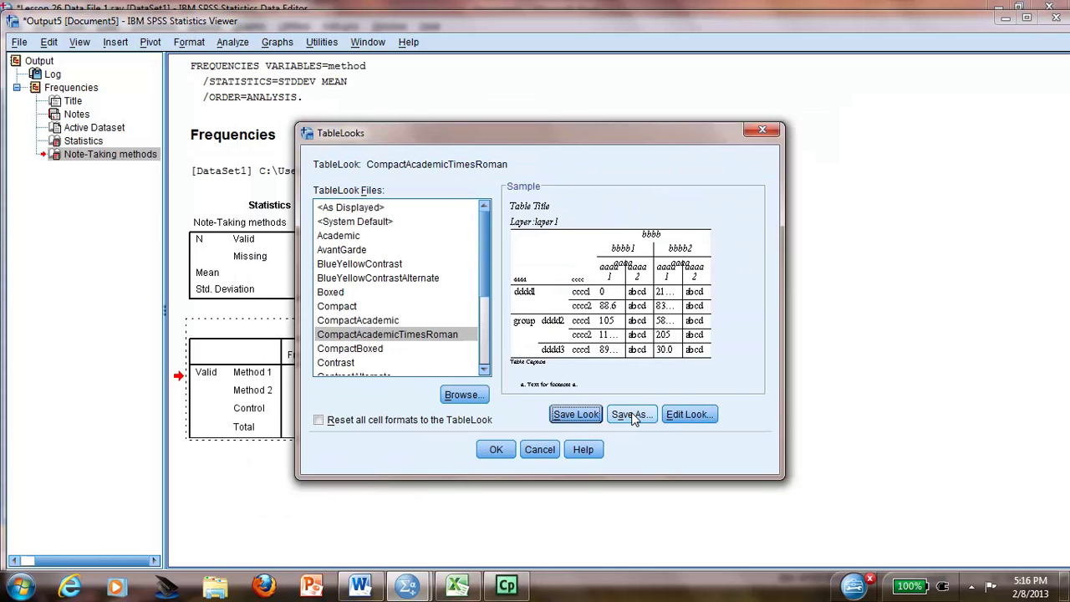
pyautogui.click(633, 416)
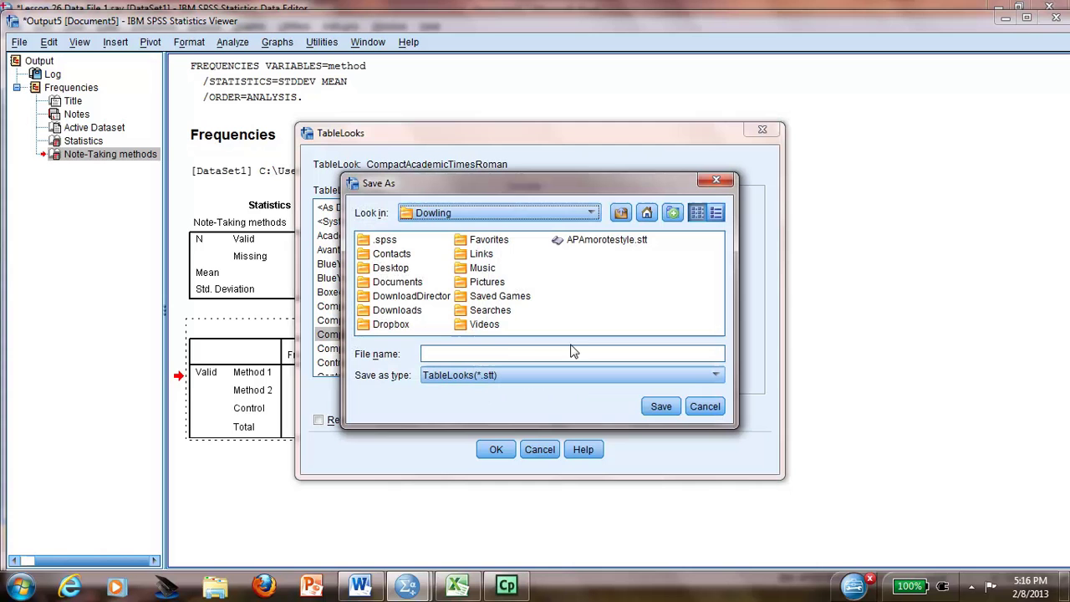
pyautogui.doubleClick(386, 241)
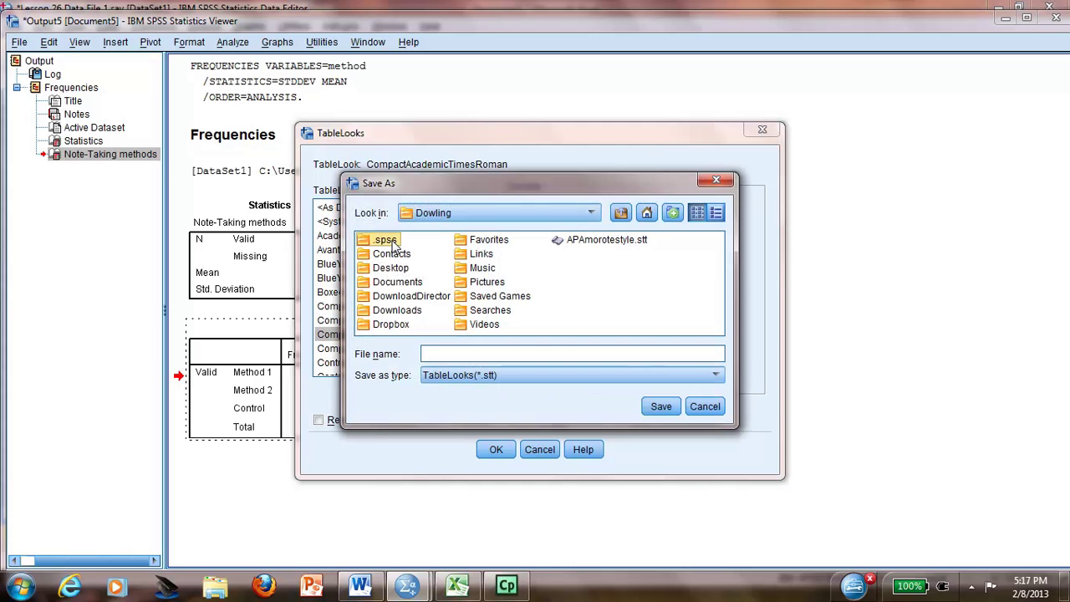
pyautogui.click(593, 215)
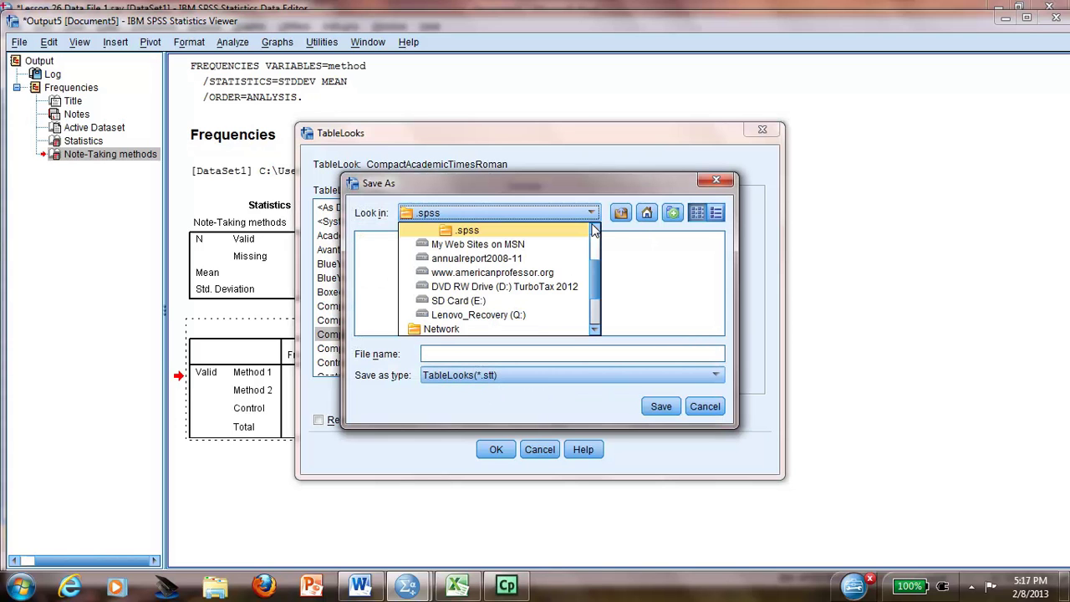
pyautogui.click(595, 228)
# - Save the look as APAmorotestyle.stt, replacing the old file, and apply it
pyautogui.click(557, 231)
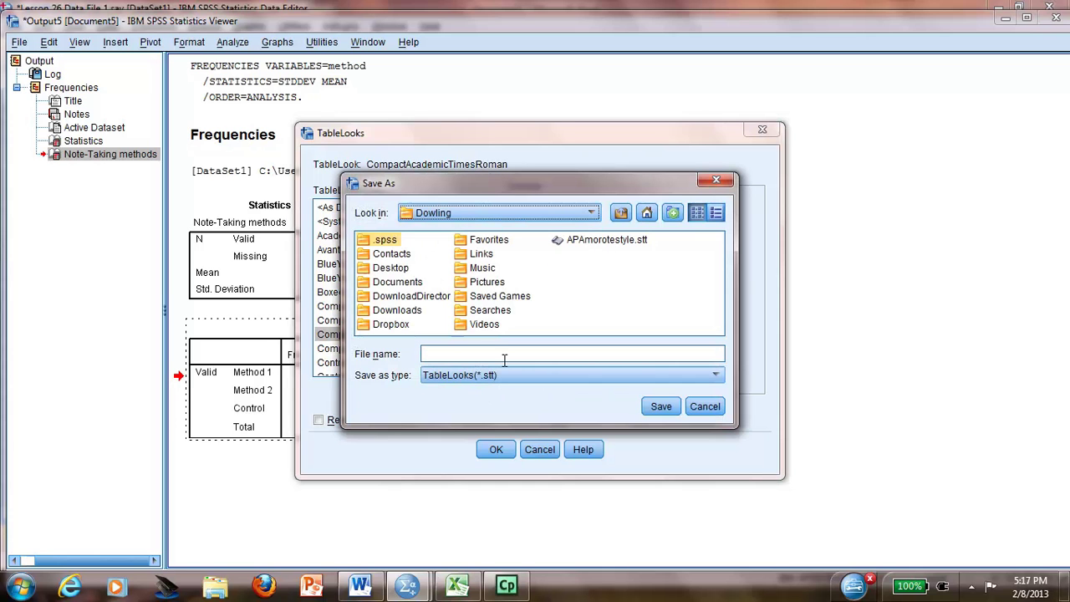
pyautogui.click(599, 240)
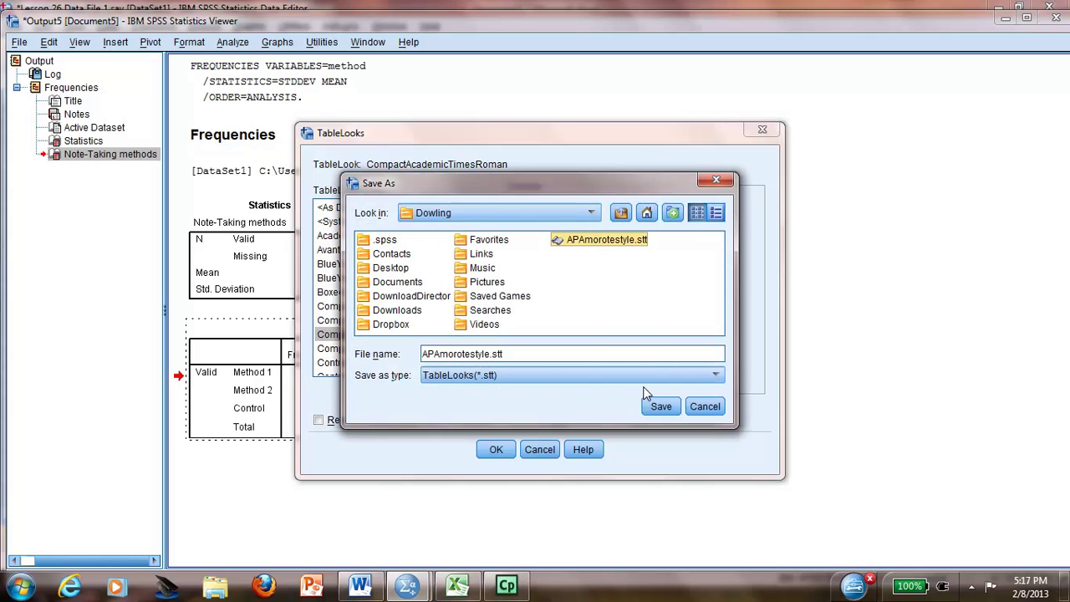
pyautogui.click(661, 408)
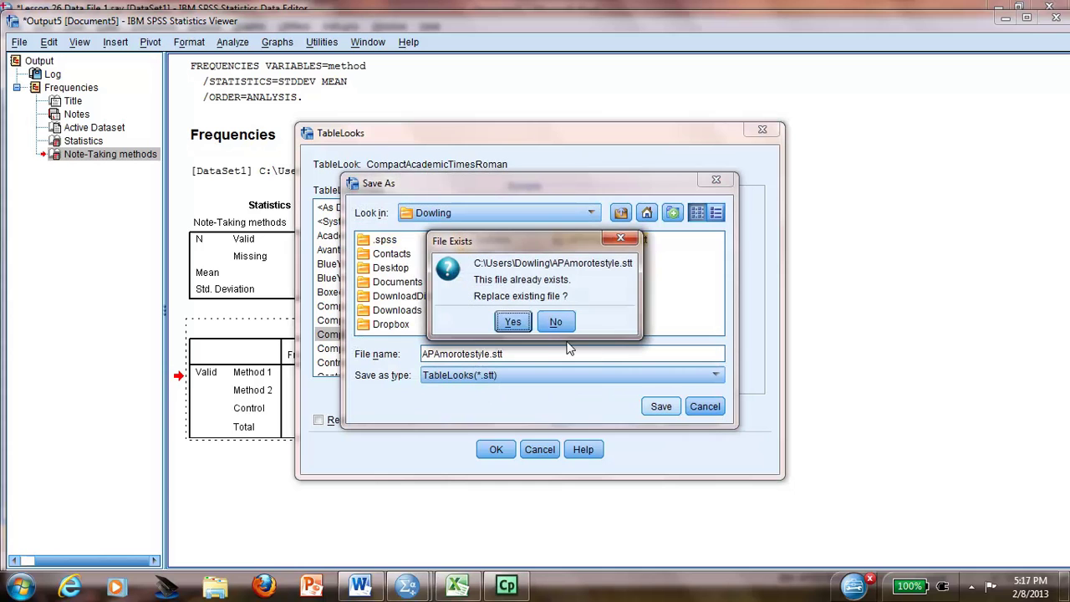
pyautogui.click(513, 323)
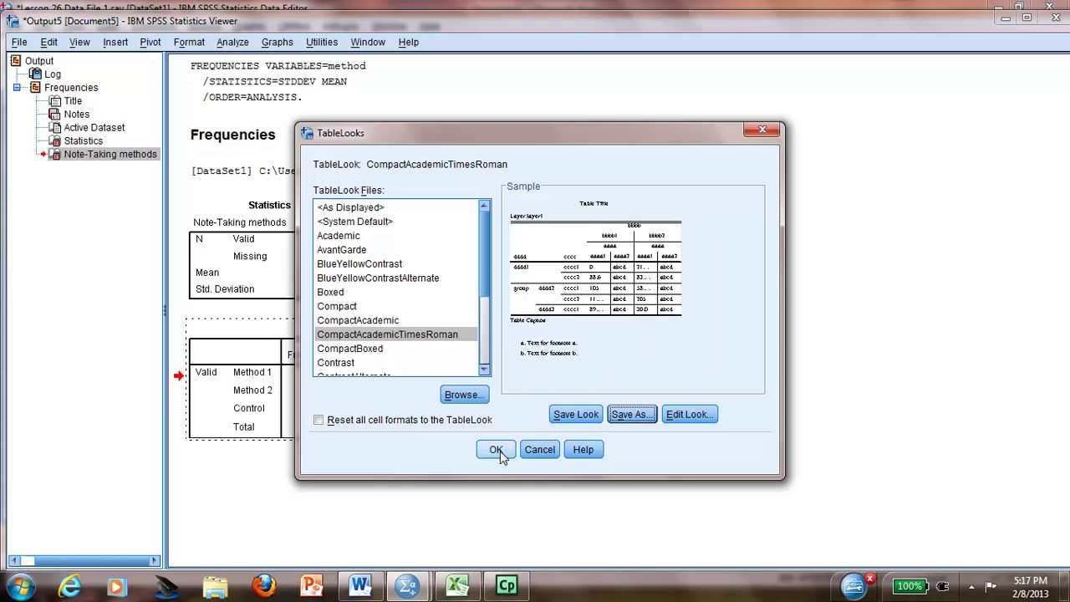
pyautogui.click(496, 450)
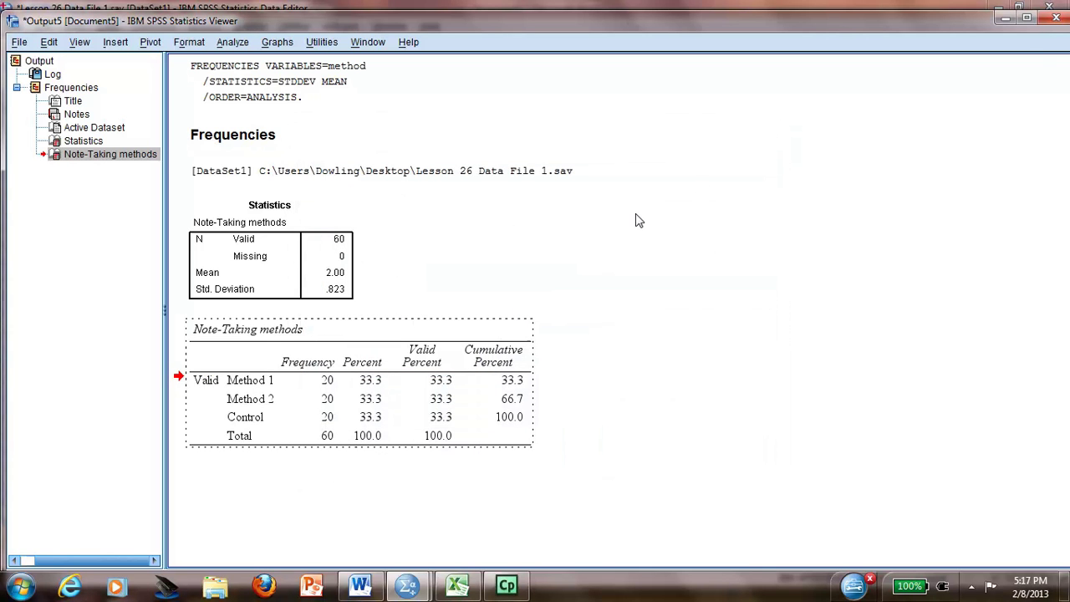
# - Minimize the Viewer and go to the Pivot Tables settings in Edit > Options
pyautogui.click(1027, 17)
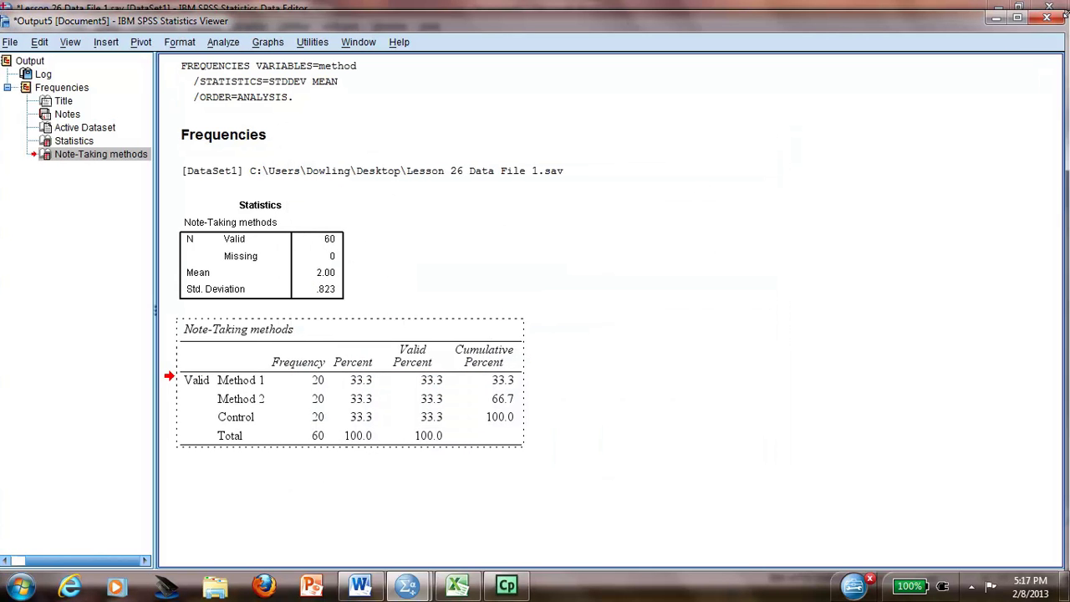
pyautogui.click(1001, 21)
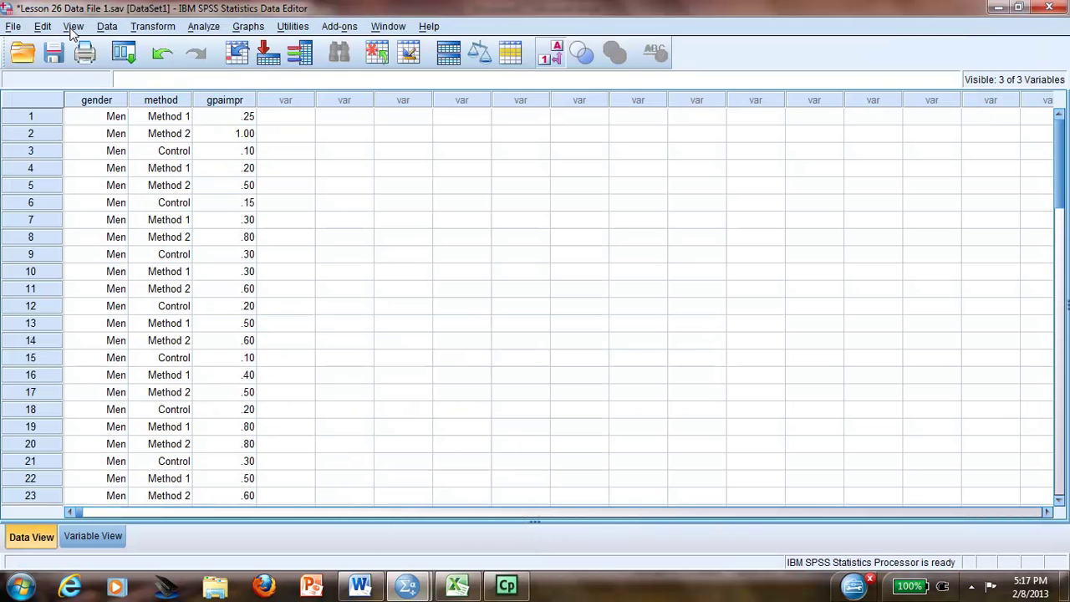
pyautogui.click(44, 27)
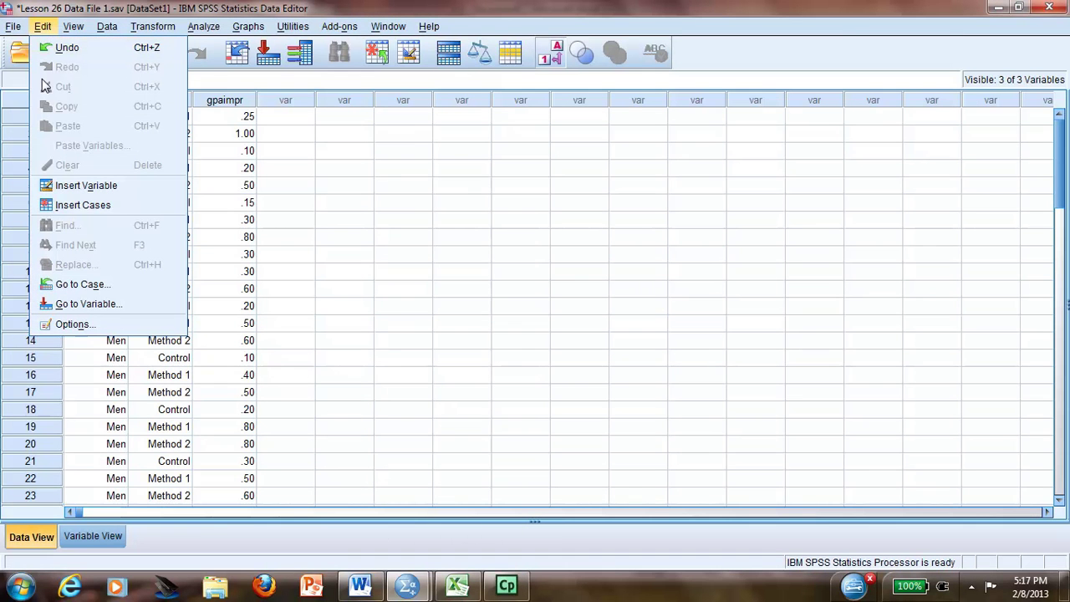
pyautogui.click(73, 326)
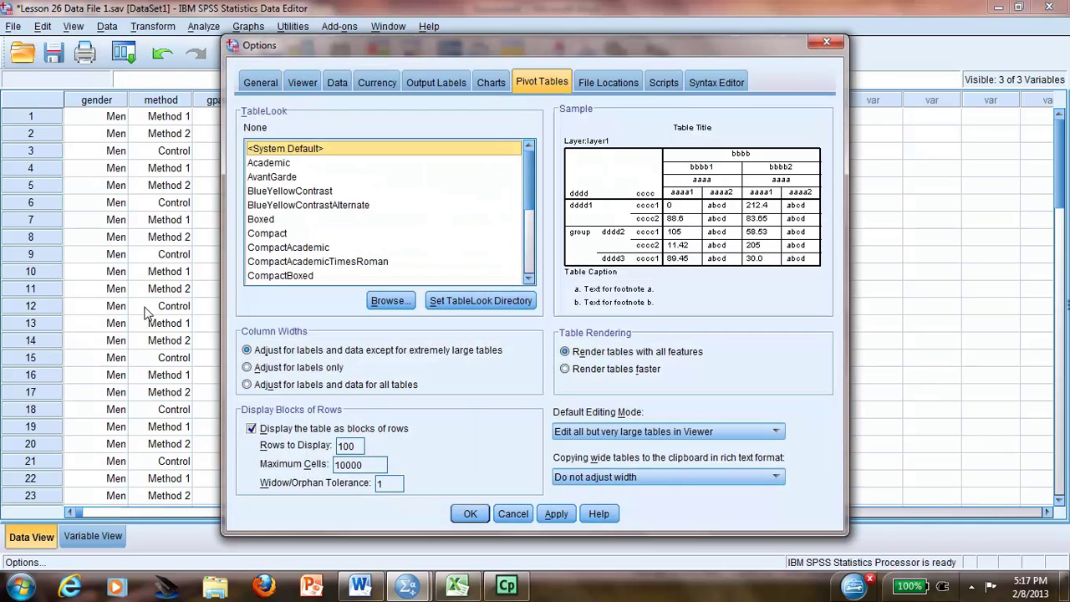
# - Load APAmorotestyle.stt from the home folder as the default TableLook
pyautogui.click(542, 86)
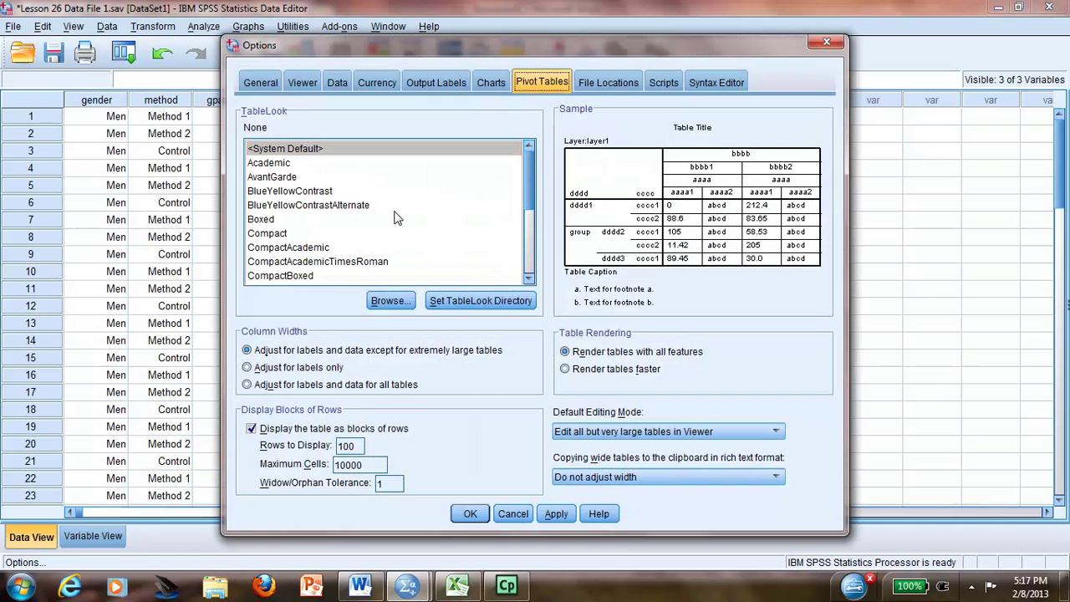
pyautogui.click(378, 301)
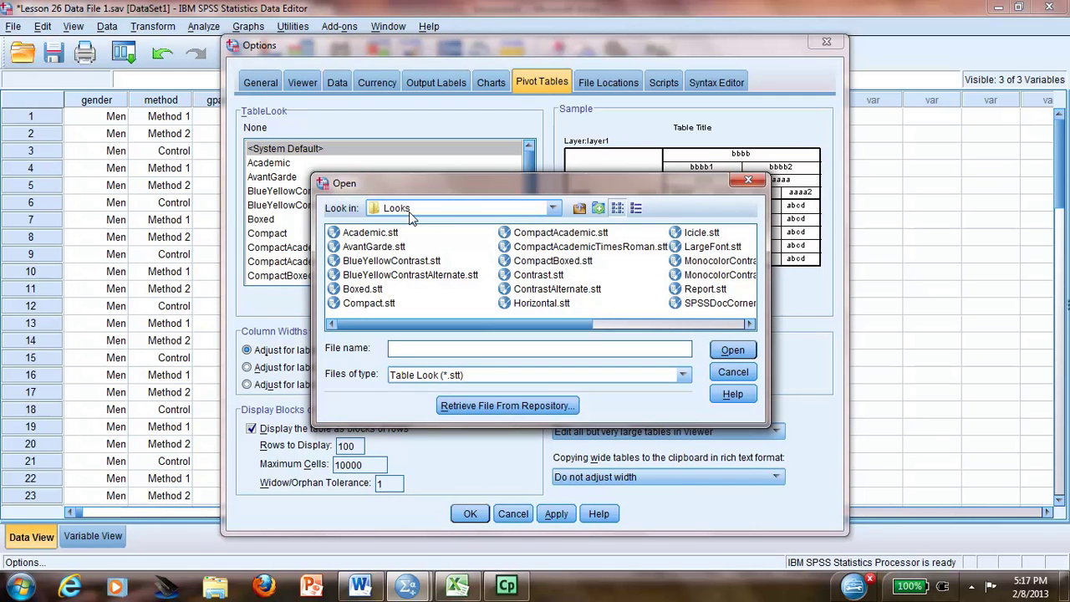
pyautogui.click(553, 209)
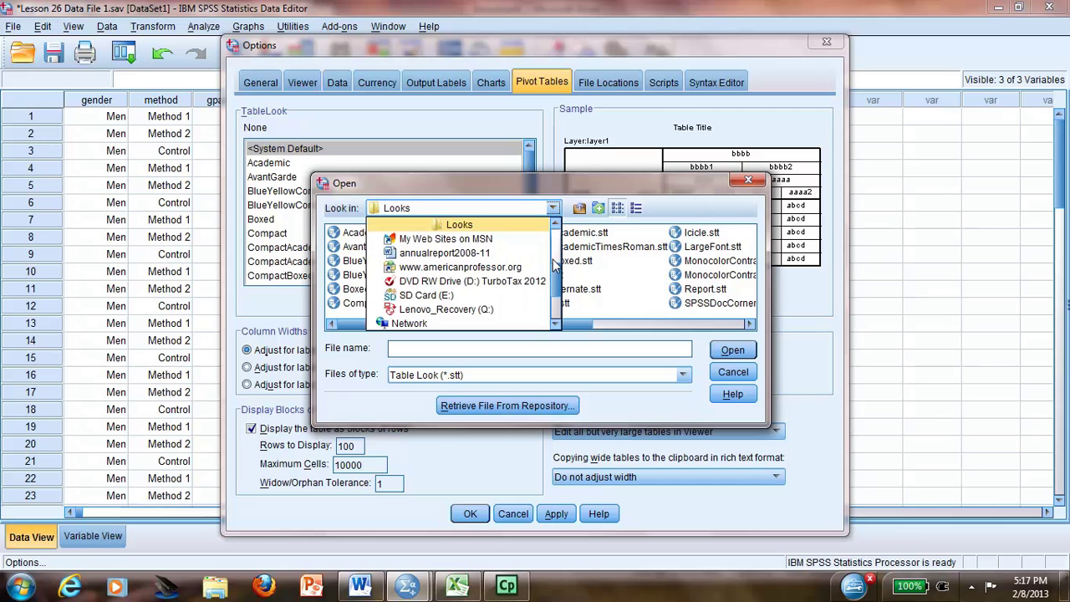
pyautogui.moveTo(553, 266); pyautogui.dragTo(553, 307)
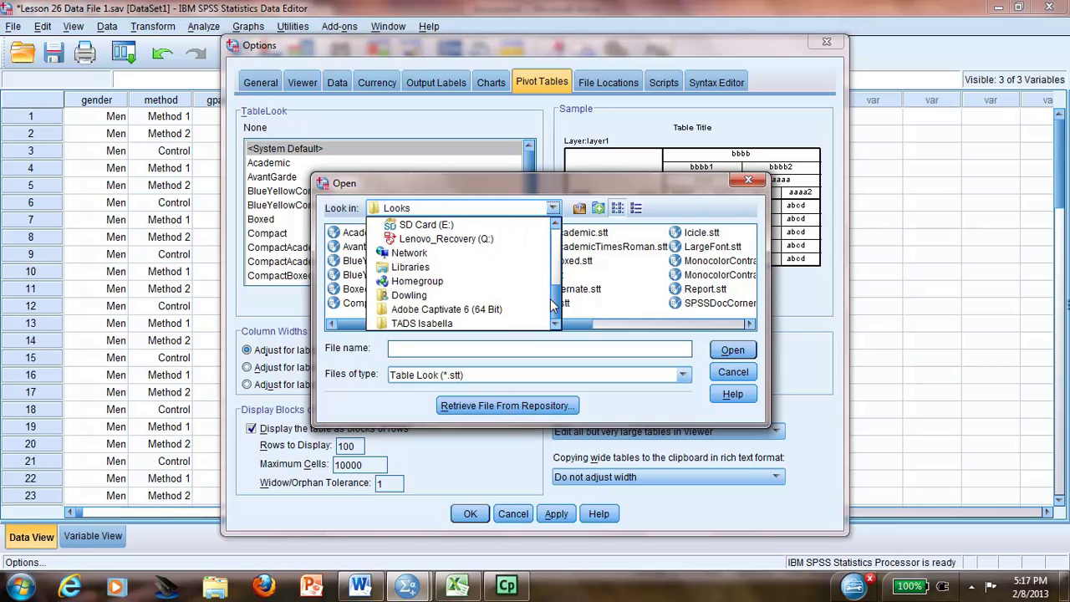
pyautogui.click(470, 298)
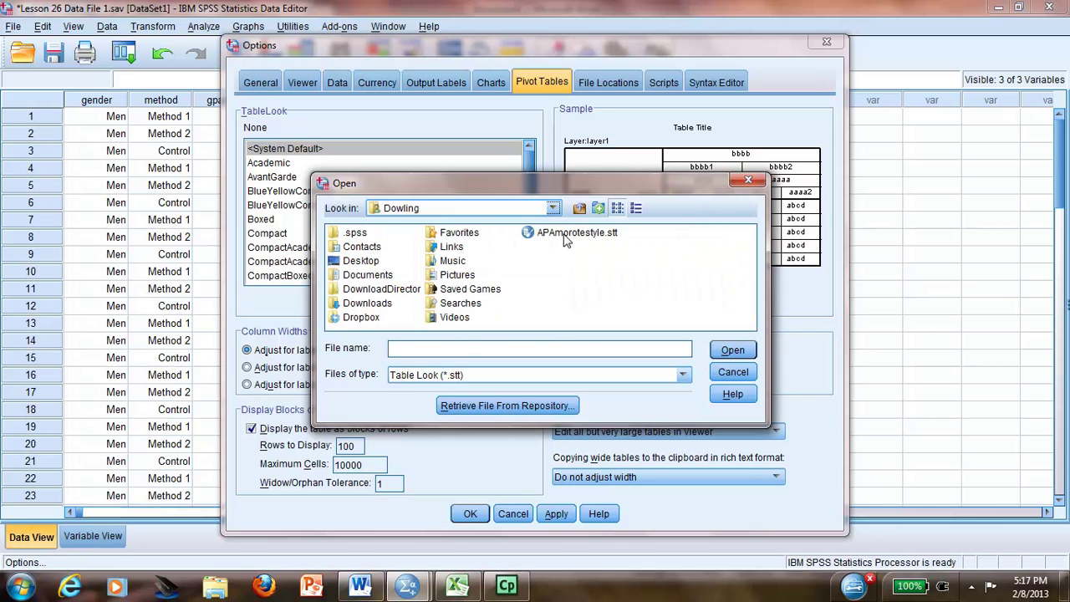
pyautogui.click(565, 237)
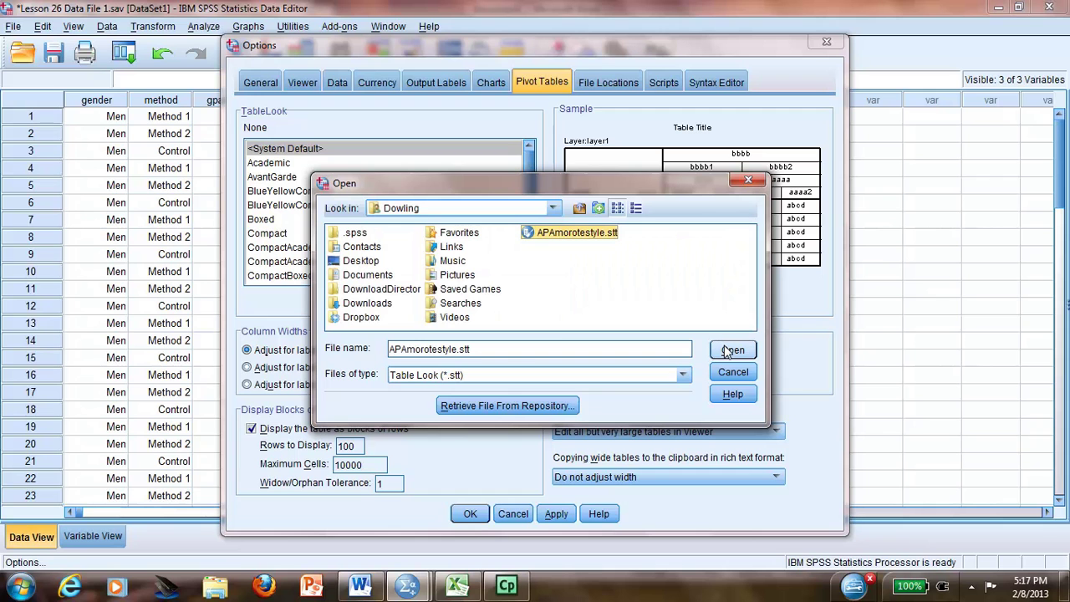
pyautogui.click(731, 351)
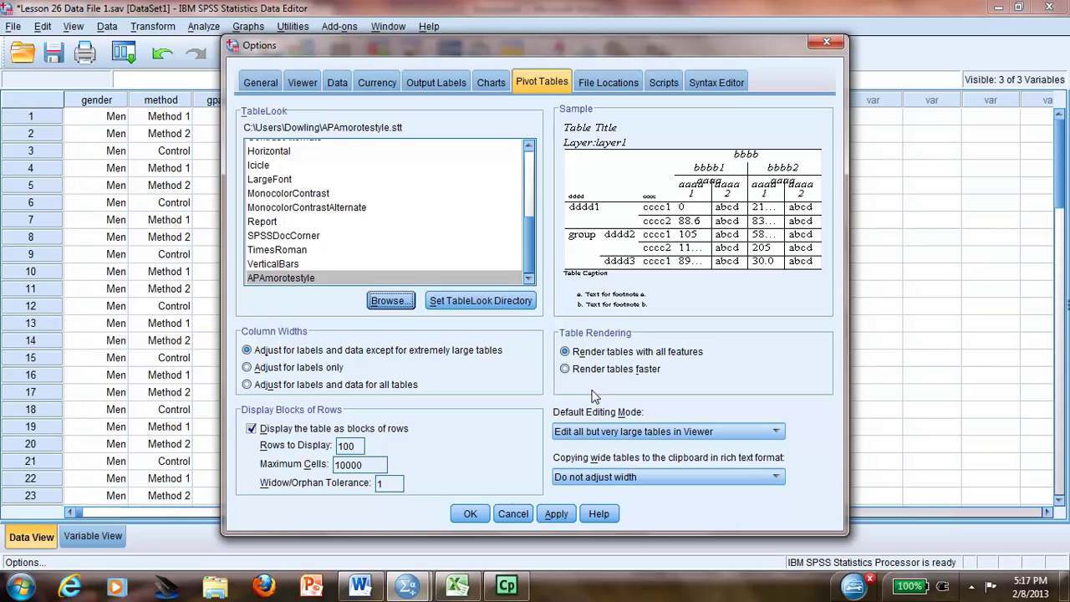
# - Set copying wide tables to Shrink width to fit and confirm the options
pyautogui.click(774, 478)
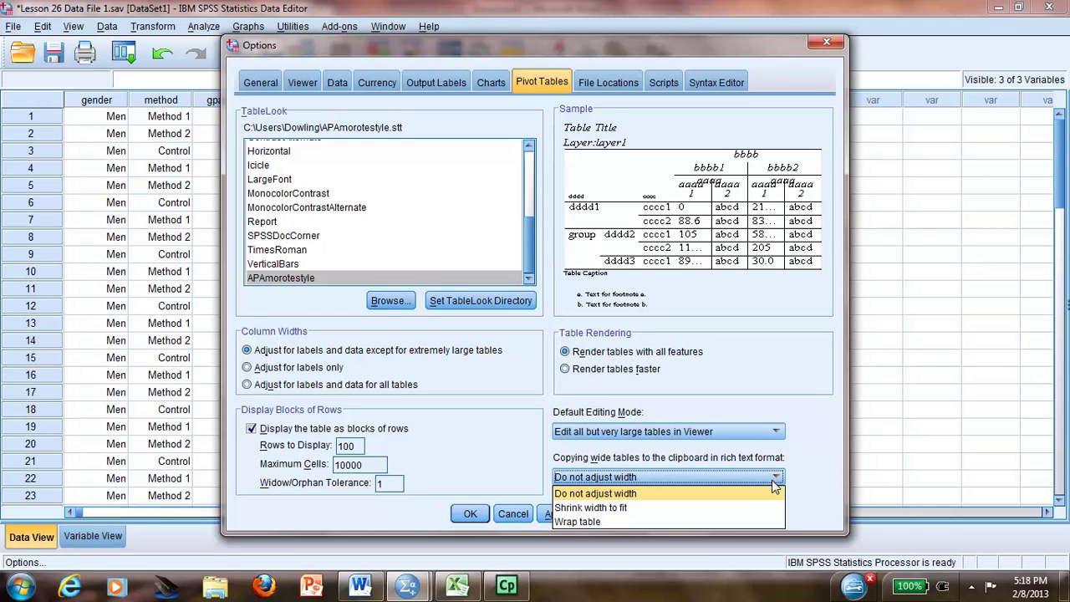
pyautogui.click(679, 507)
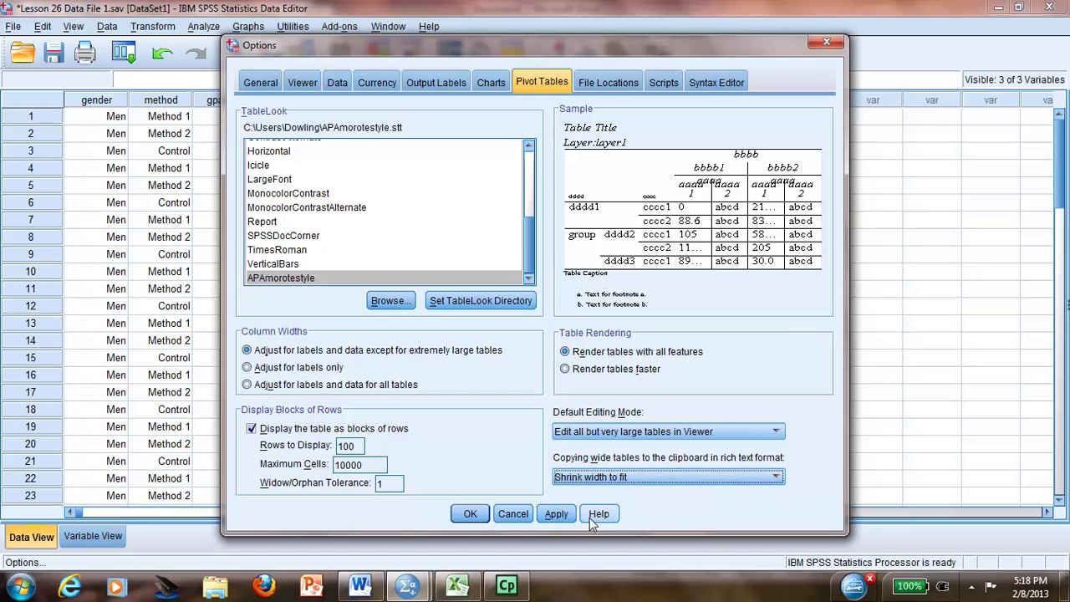
pyautogui.click(560, 516)
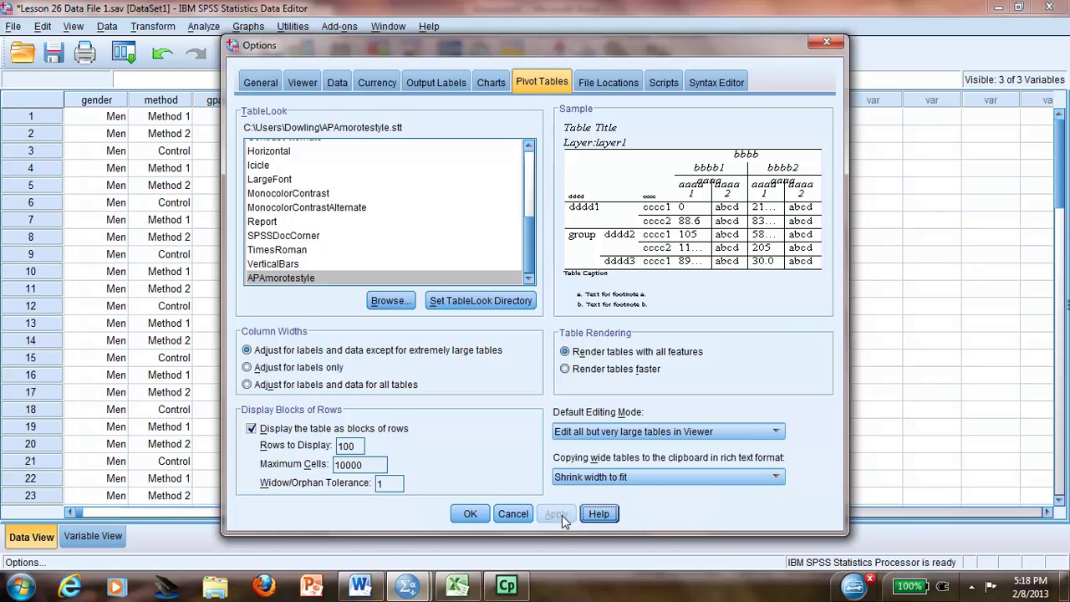
pyautogui.click(473, 513)
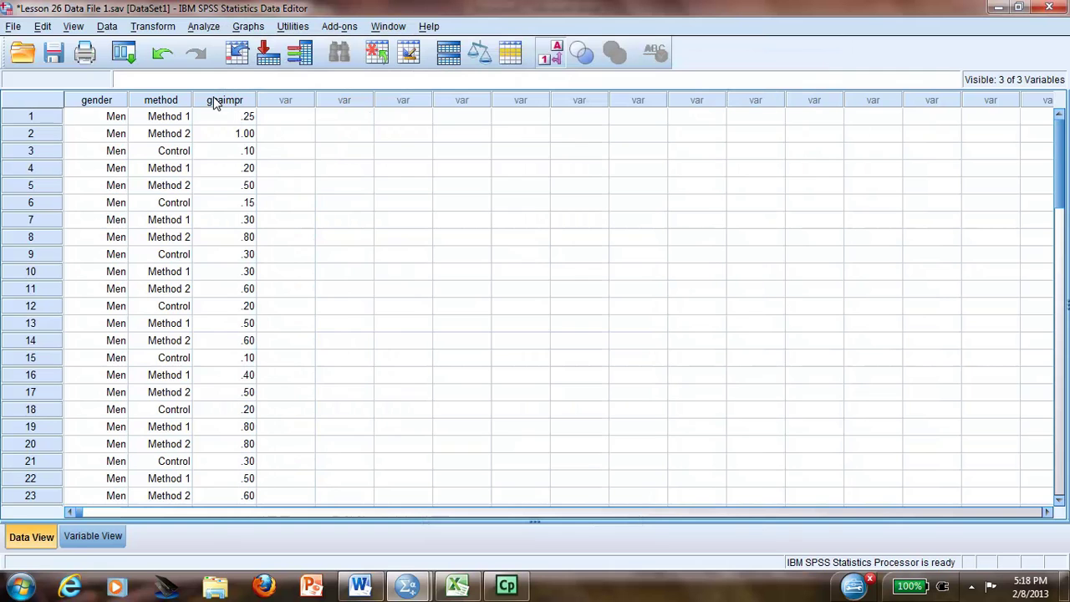
# - Run a One-Way ANOVA of Change in GPA by note-taking method and scroll to the results
pyautogui.click(207, 27)
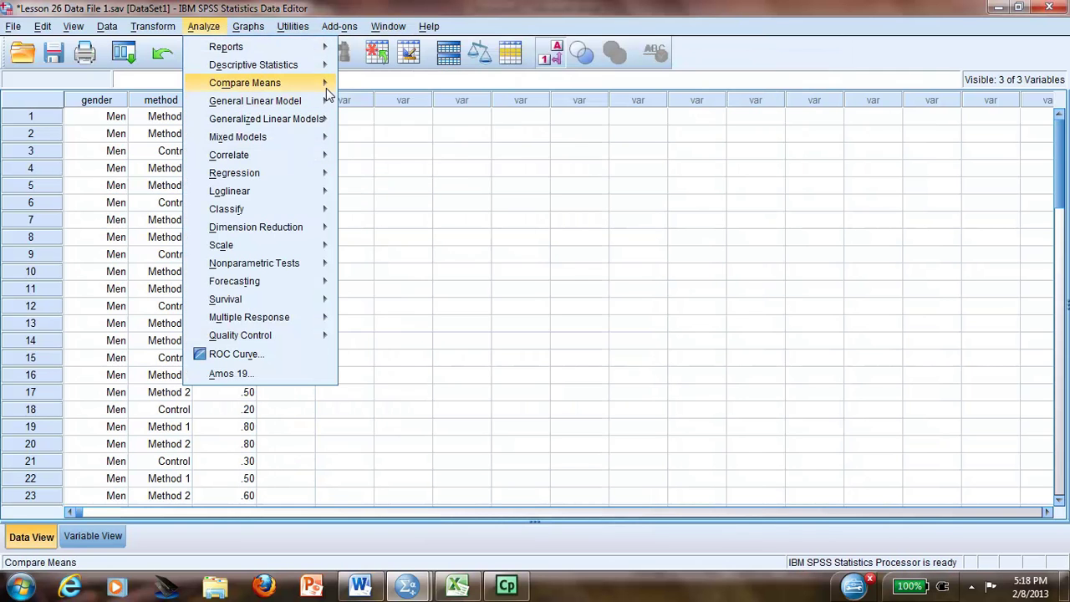
pyautogui.moveTo(245, 83)
pyautogui.click(391, 165)
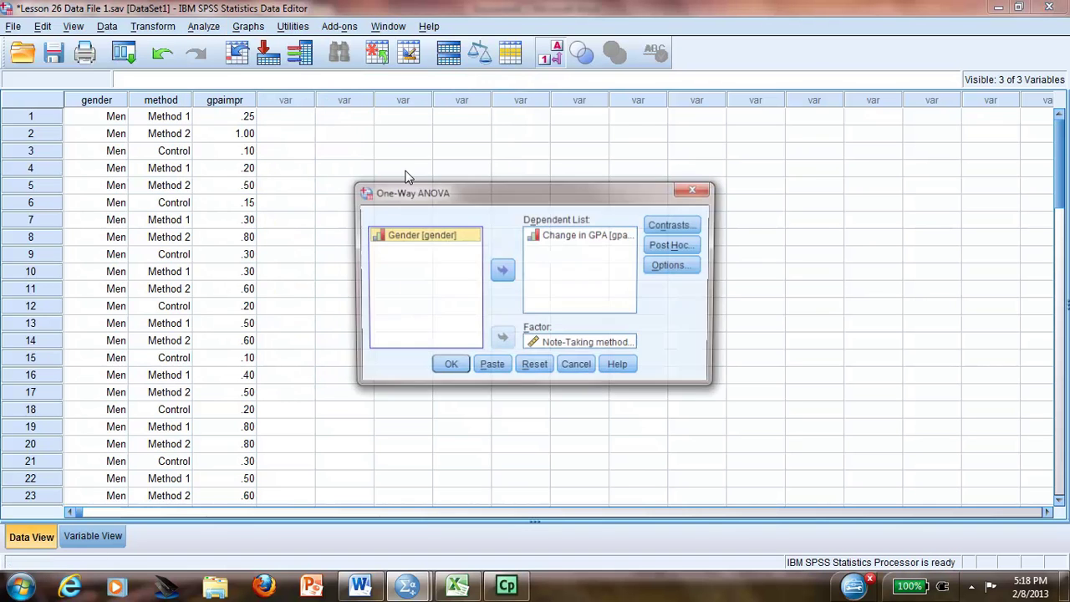
pyautogui.click(462, 368)
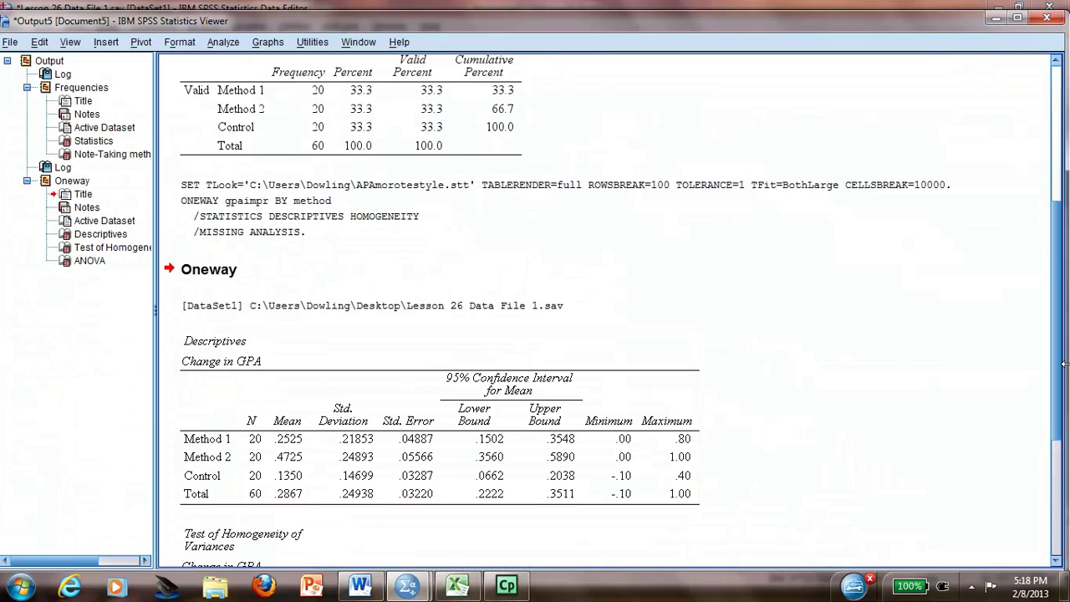
pyautogui.moveTo(1065, 349); pyautogui.dragTo(1067, 471)
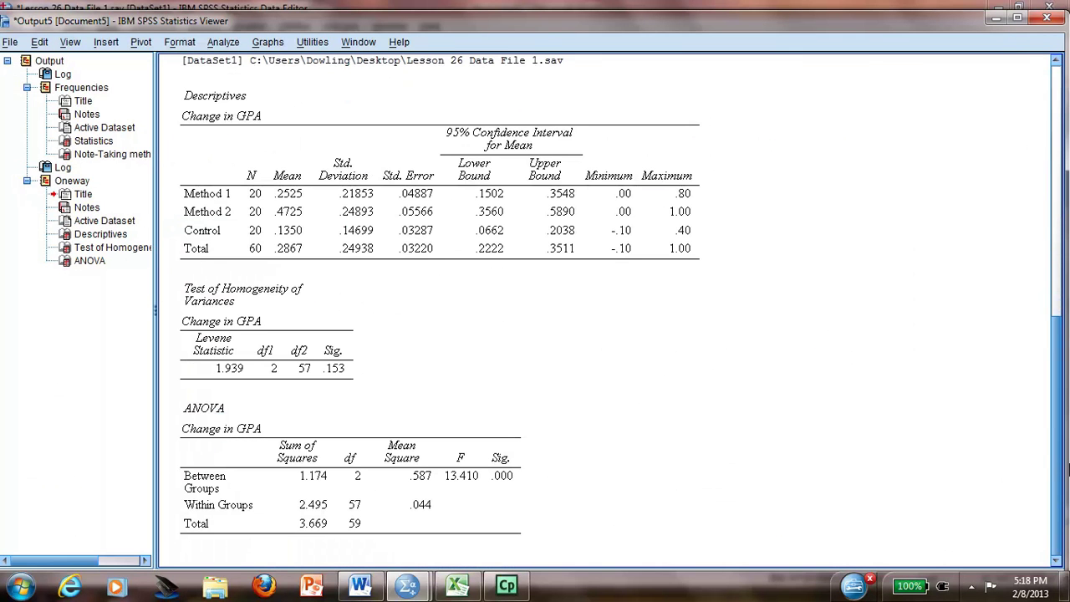